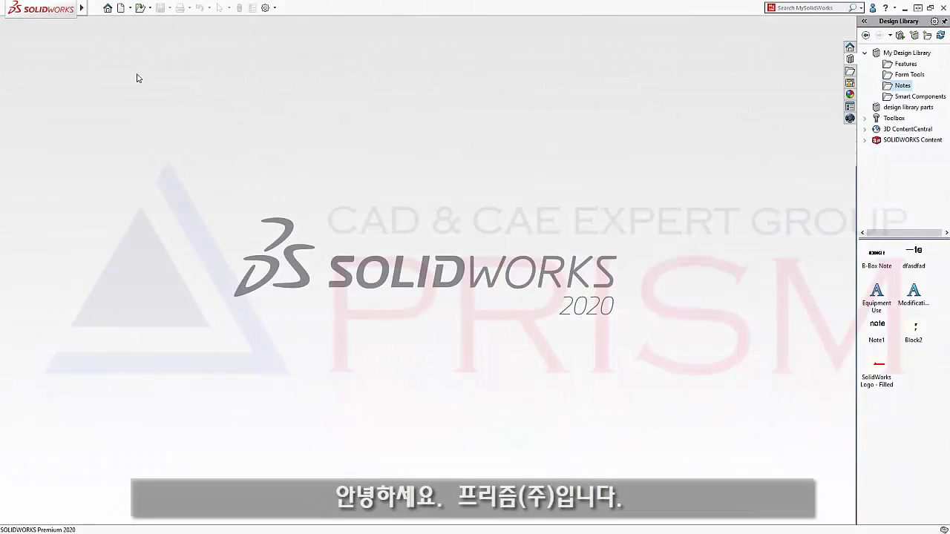
Open the recent 314000 Core Table, Micromax Gen 2 drawing from the Welcome dialog in Detailing mode.
click(108, 10)
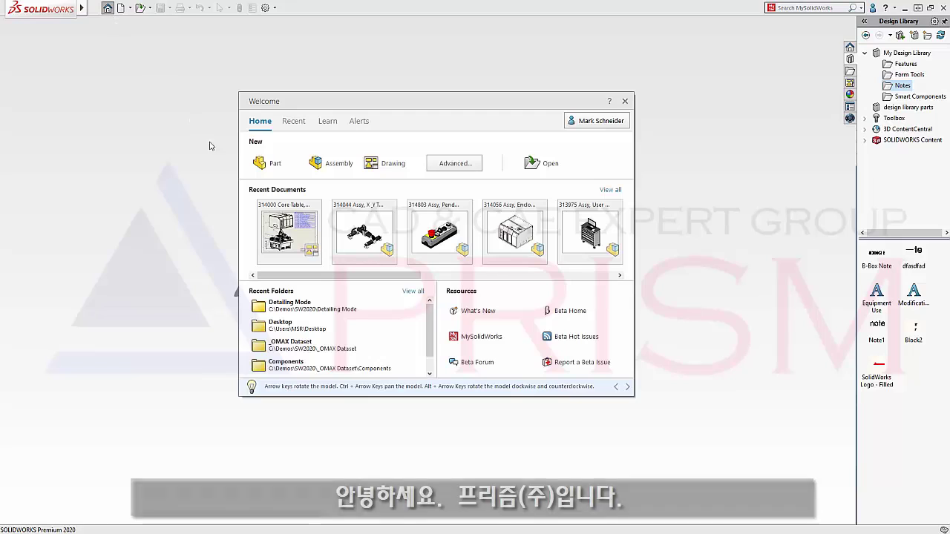
click(318, 261)
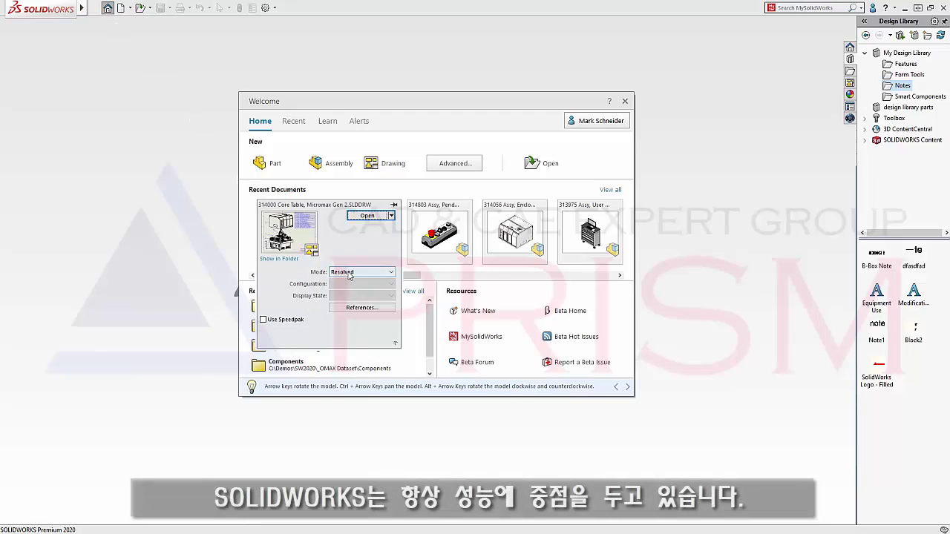
click(349, 276)
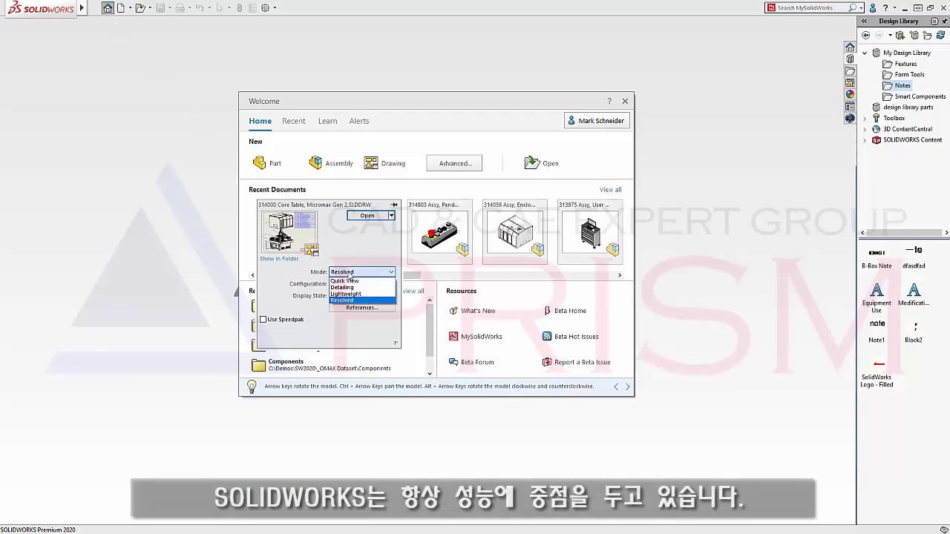
click(359, 290)
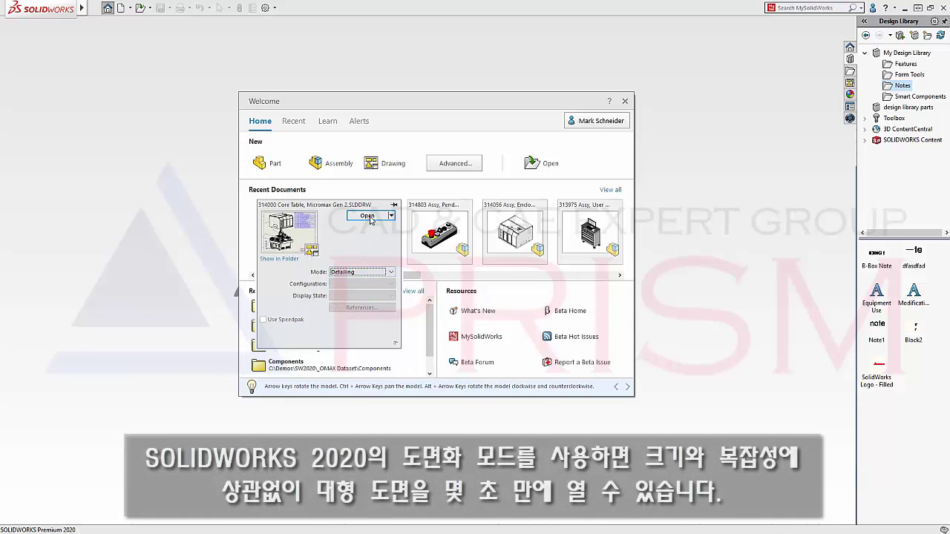
click(369, 216)
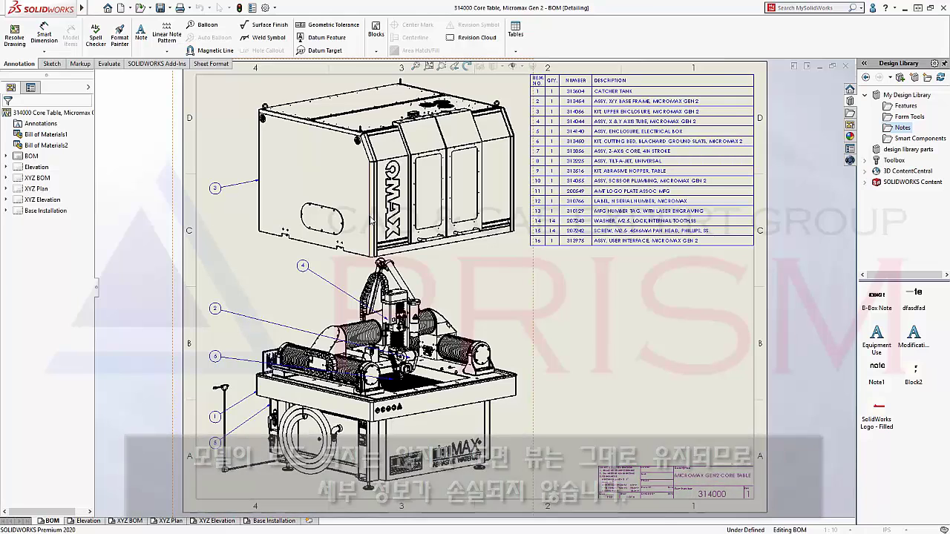
View the Elevation, XYZ BOM, XYZ Plan and XYZ Elevation sheets in turn, then return to BOM.
click(86, 521)
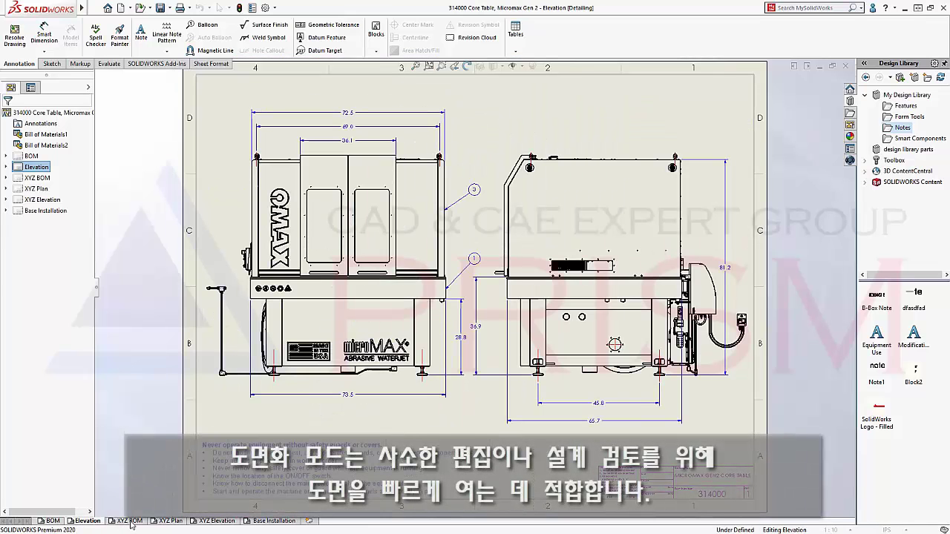
click(129, 521)
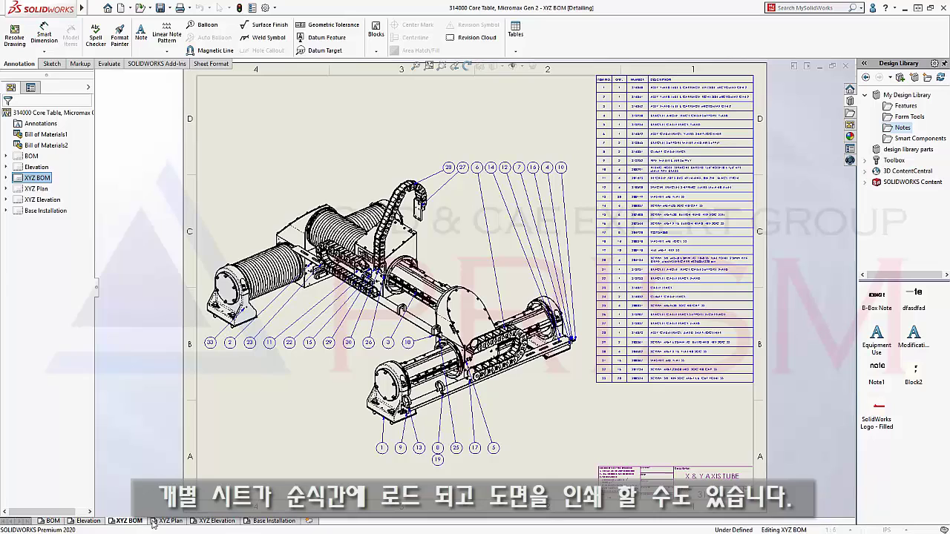
click(168, 521)
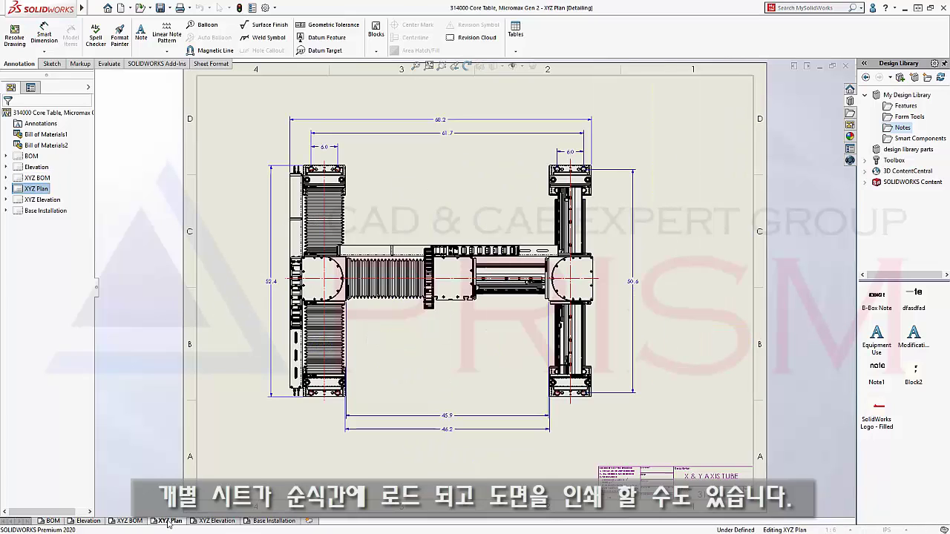
click(198, 522)
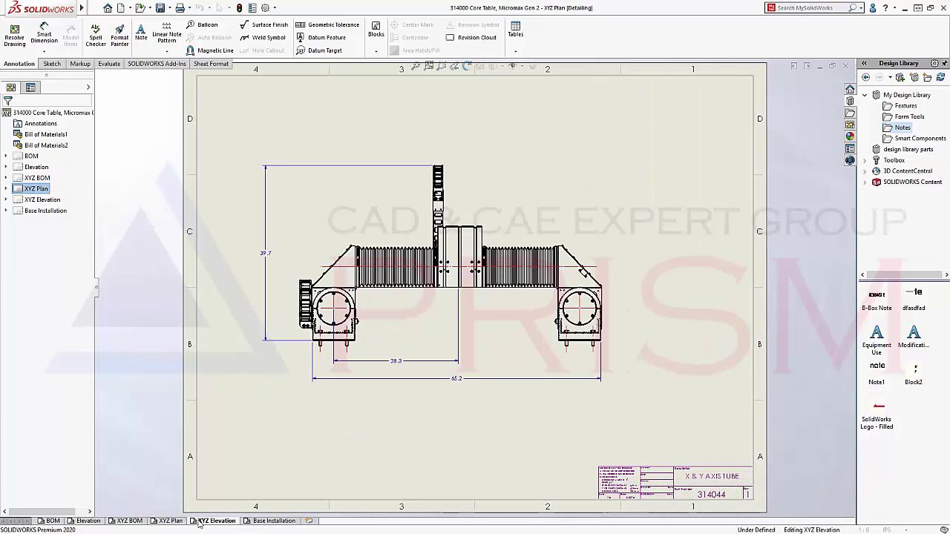
click(52, 522)
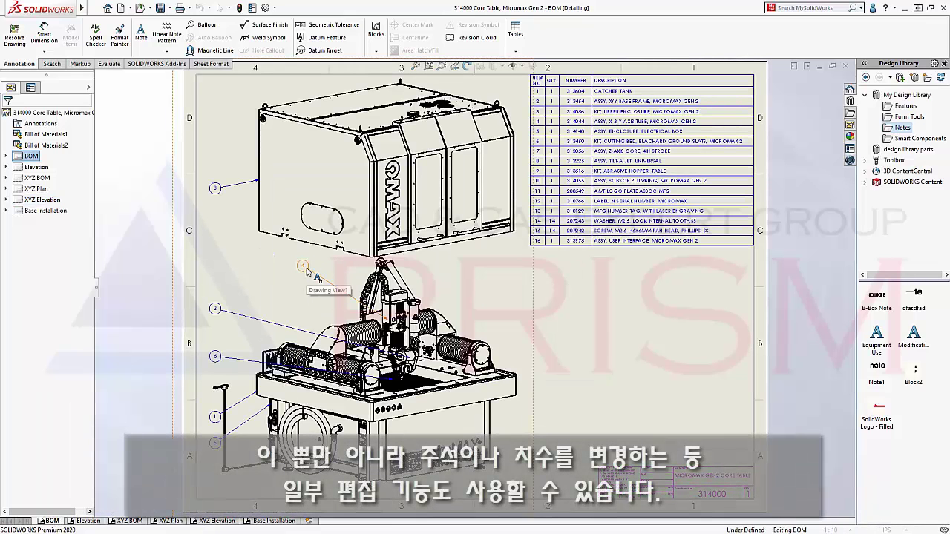
Line up balloon 4 with the others and place the Equipment Use note at the sheet's lower right.
drag(303, 264, 224, 270)
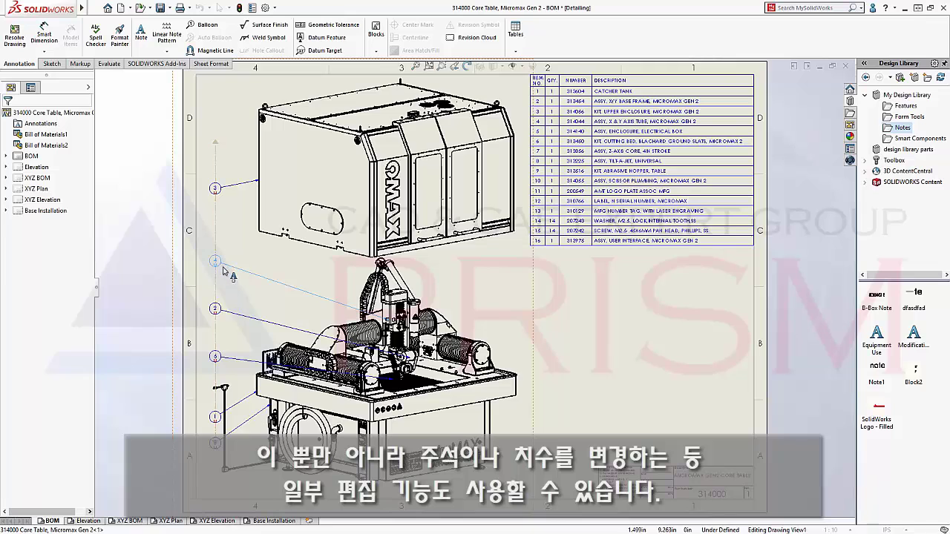
drag(879, 342, 603, 363)
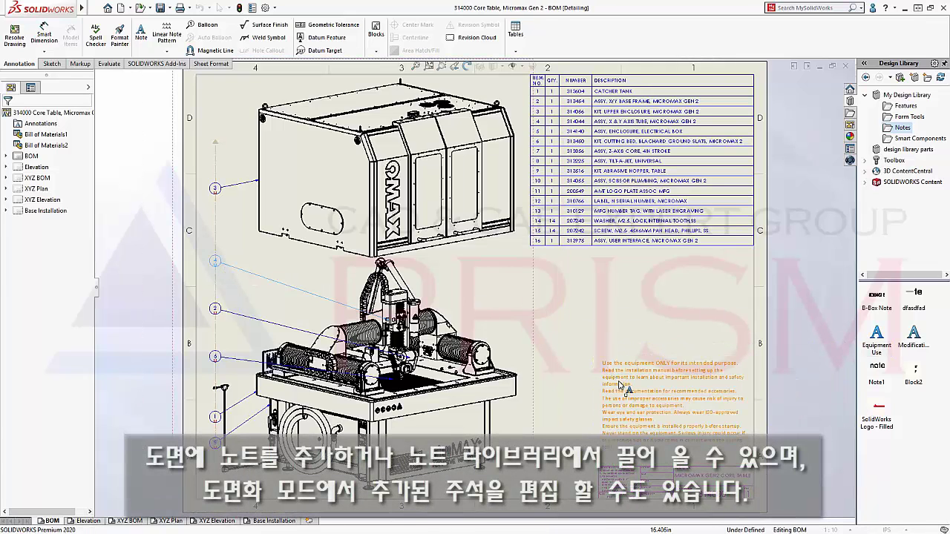
double_click(615, 391)
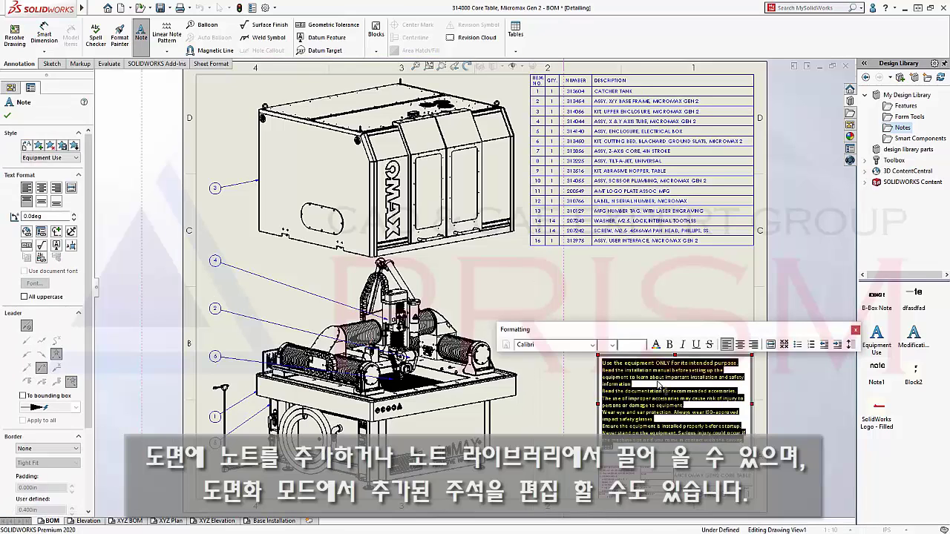
Number the note's lines, making the first line a bold, unnumbered heading.
click(812, 345)
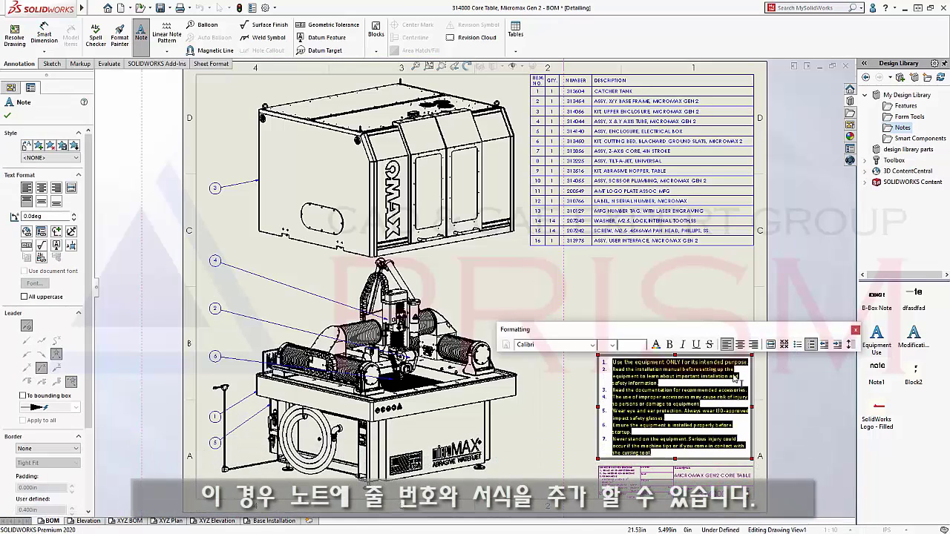
click(735, 376)
drag(748, 363, 692, 363)
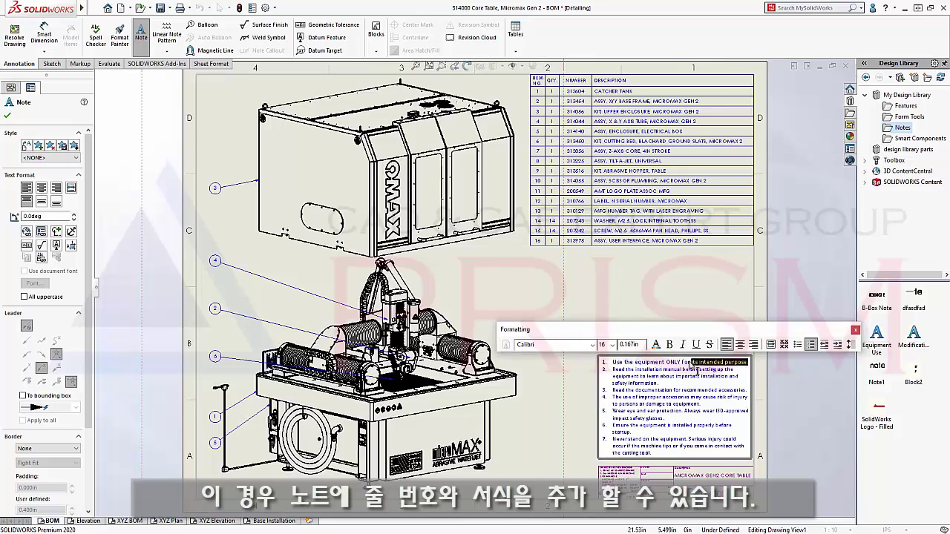
drag(622, 367, 619, 369)
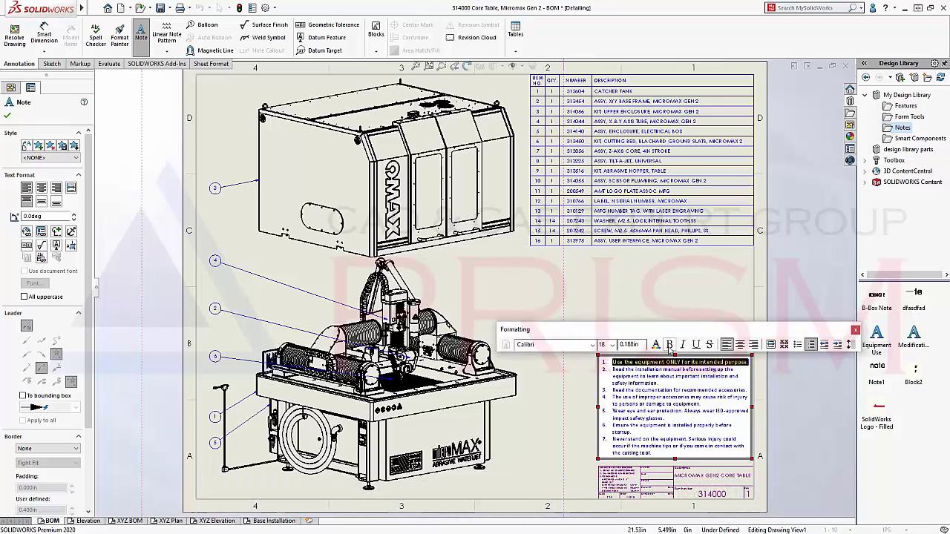
click(669, 345)
click(811, 344)
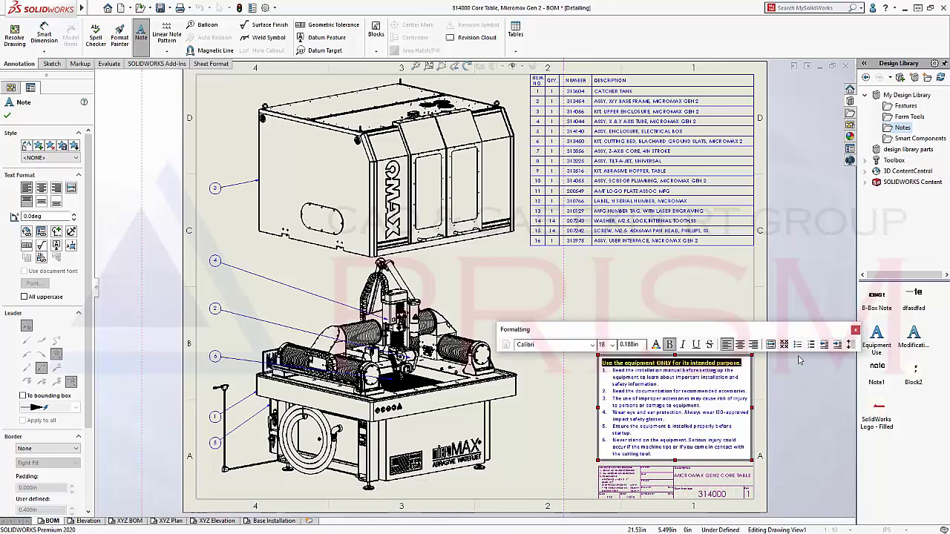
click(458, 412)
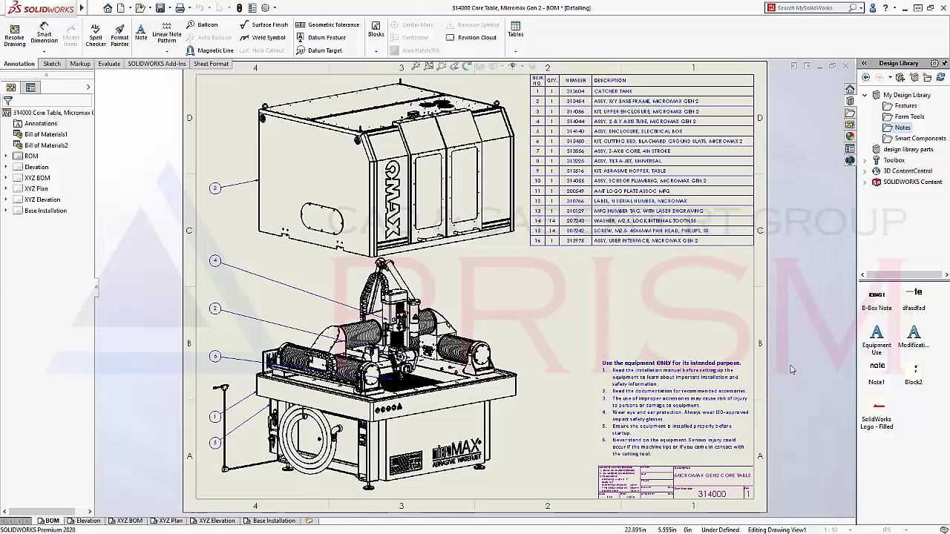
On the Elevation sheet, undo the last change and shift the front view and 28.8 dimension right.
click(87, 521)
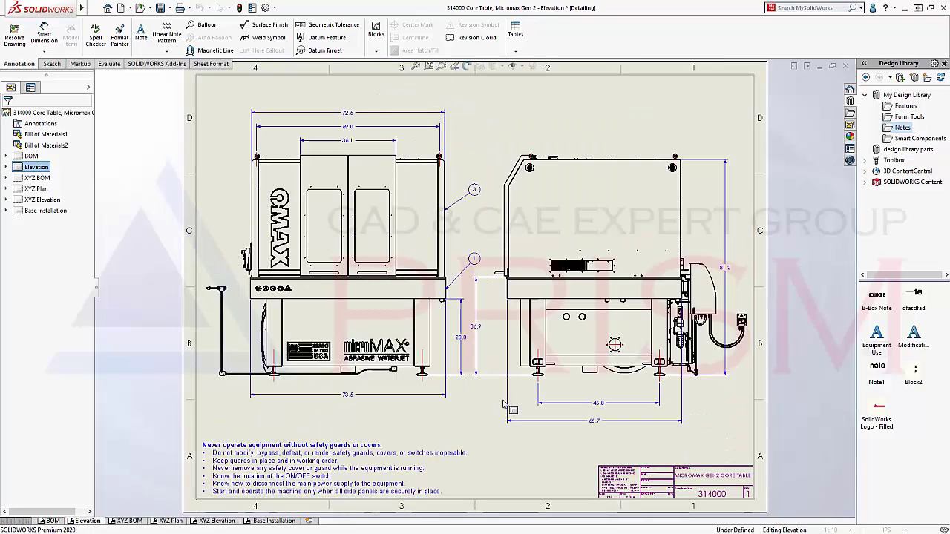
key(ctrl+z)
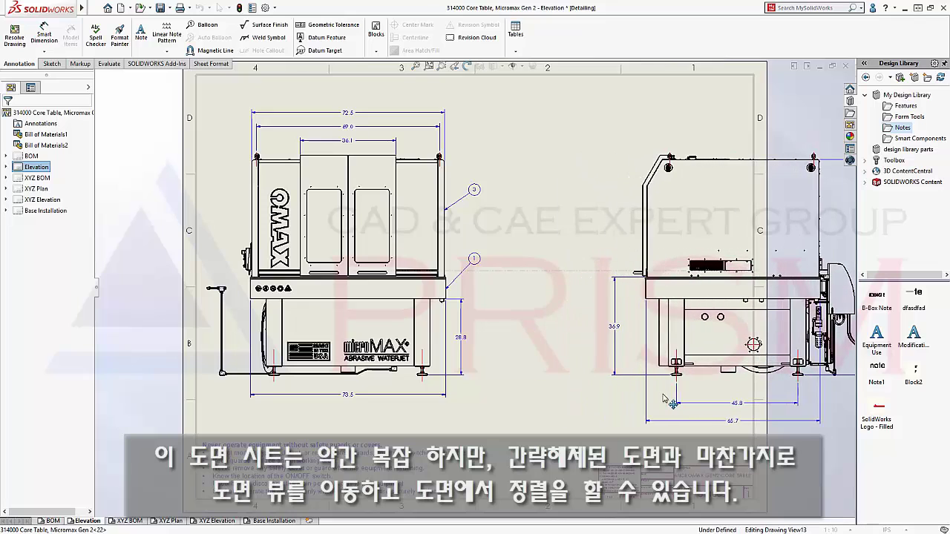
drag(456, 402, 565, 402)
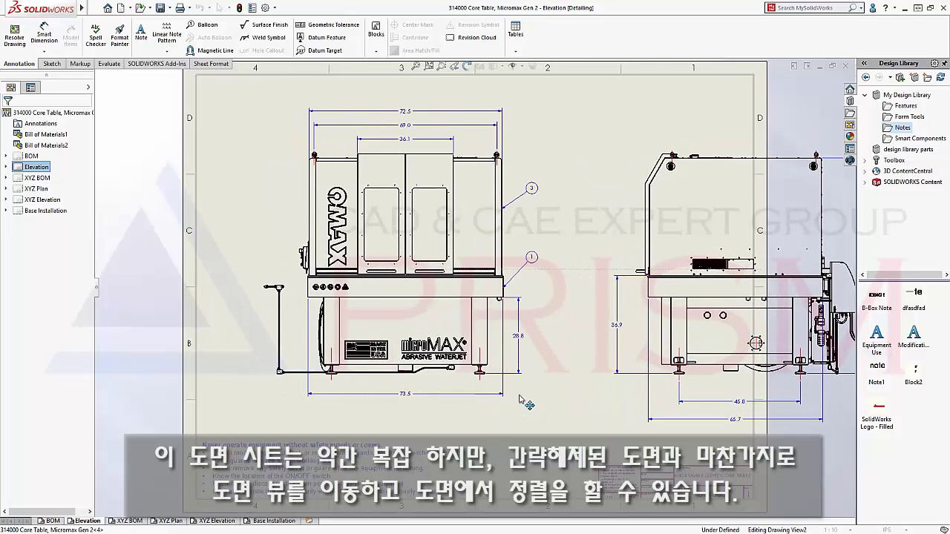
drag(570, 337, 586, 337)
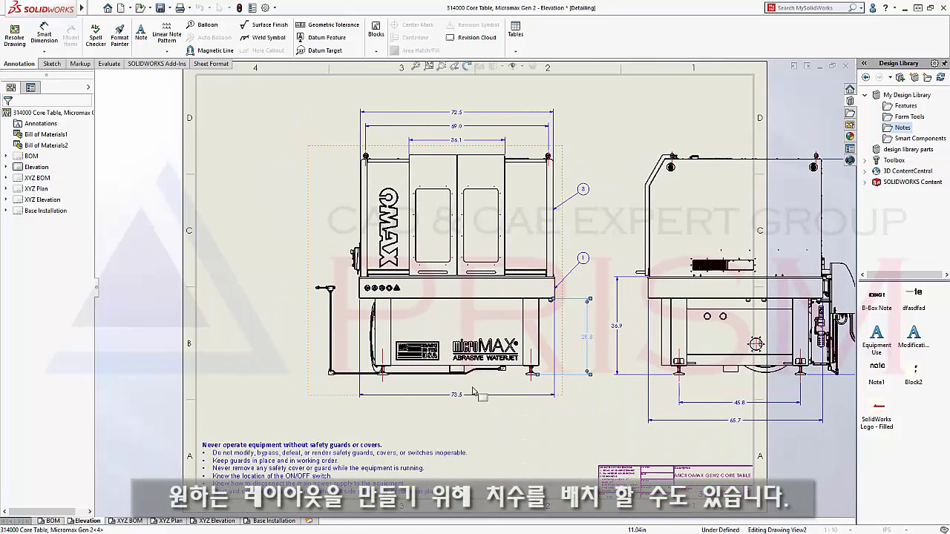
Delete the right-hand projected view and add a new blank Sheet1.
click(639, 347)
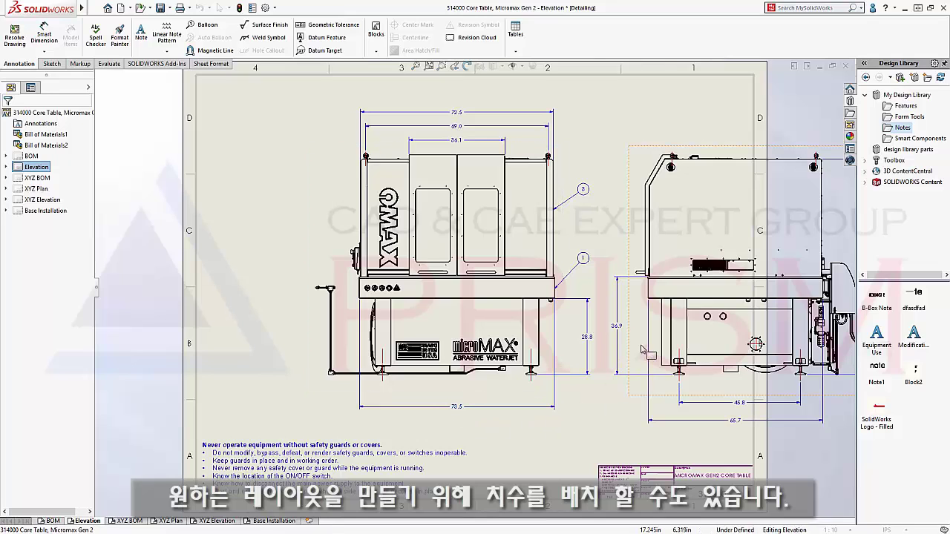
key(Delete)
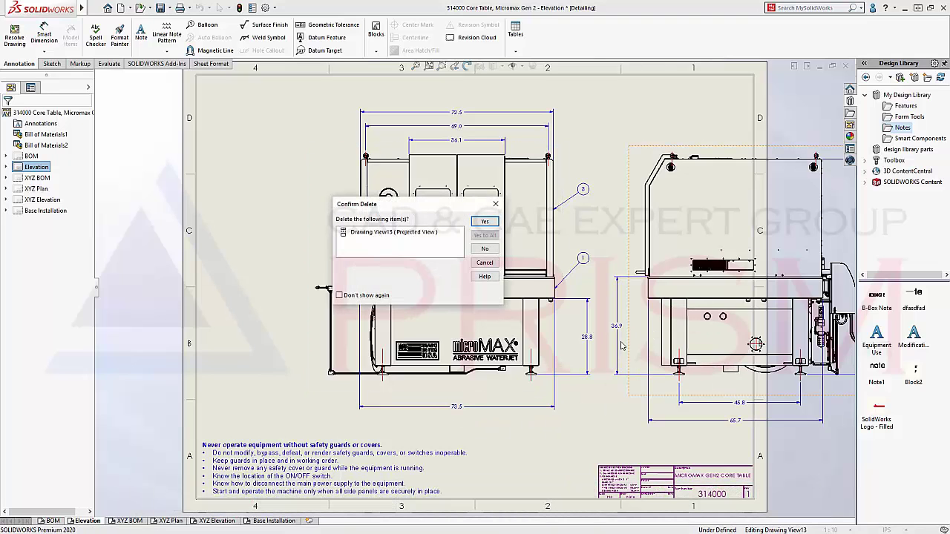
click(484, 222)
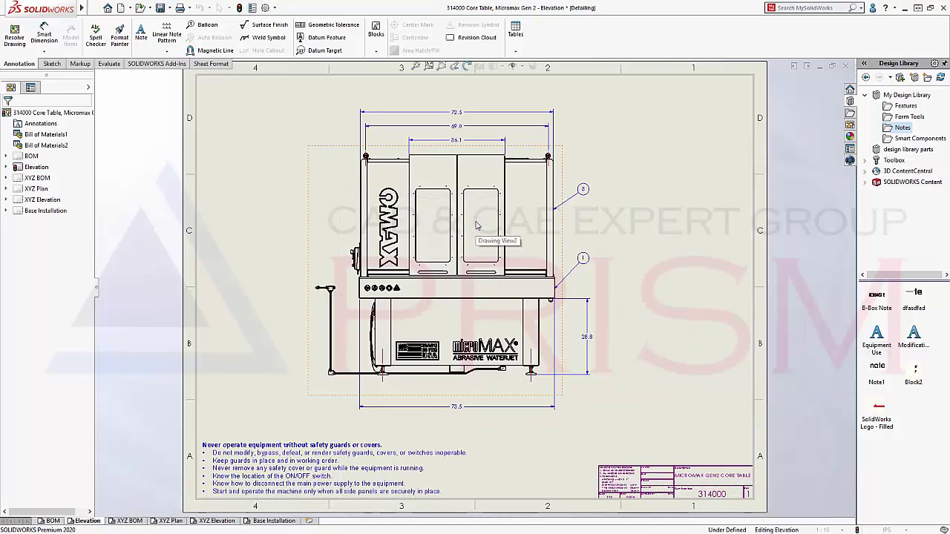
click(308, 520)
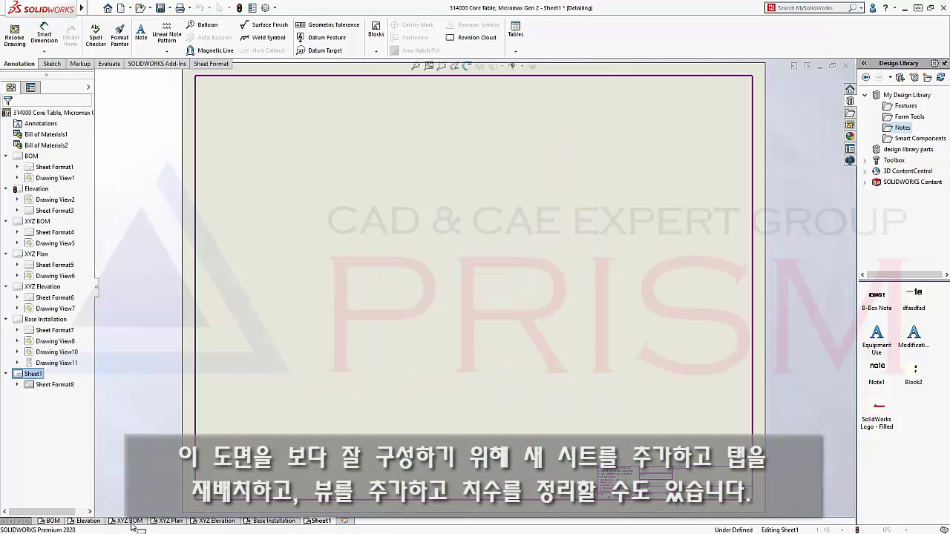
Move Sheet1 after Elevation, centre its side view, and space out the 81.2, 45.0 and 65.7 dimensions.
drag(132, 526, 127, 521)
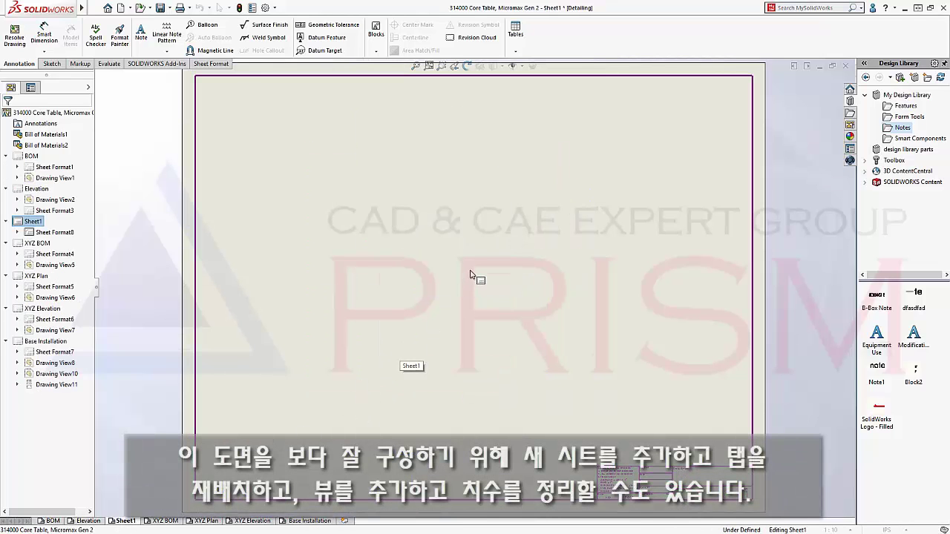
drag(469, 274, 472, 277)
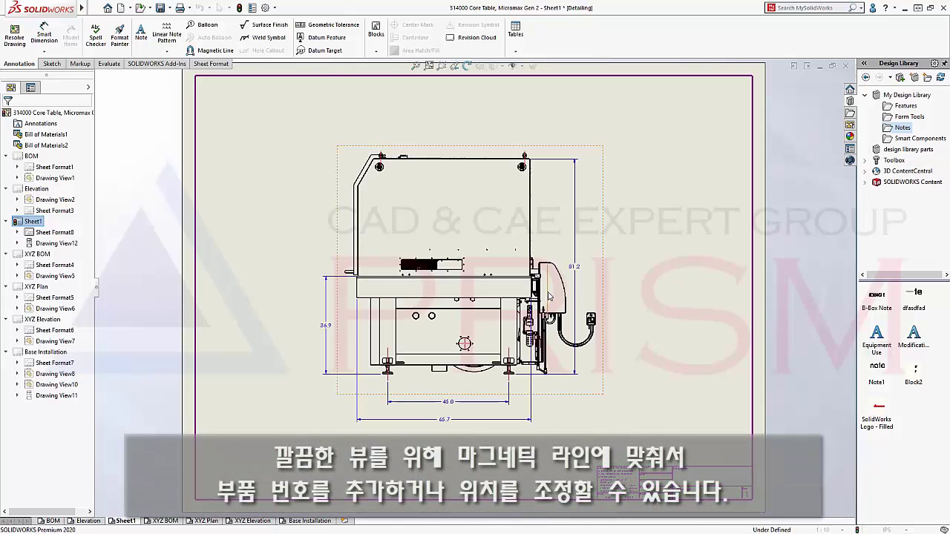
drag(575, 290, 629, 275)
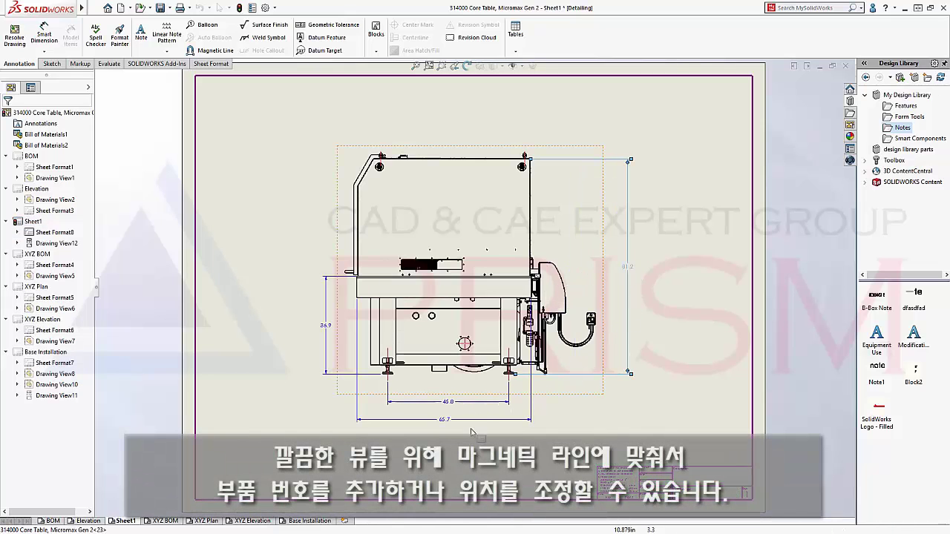
drag(449, 401, 448, 435)
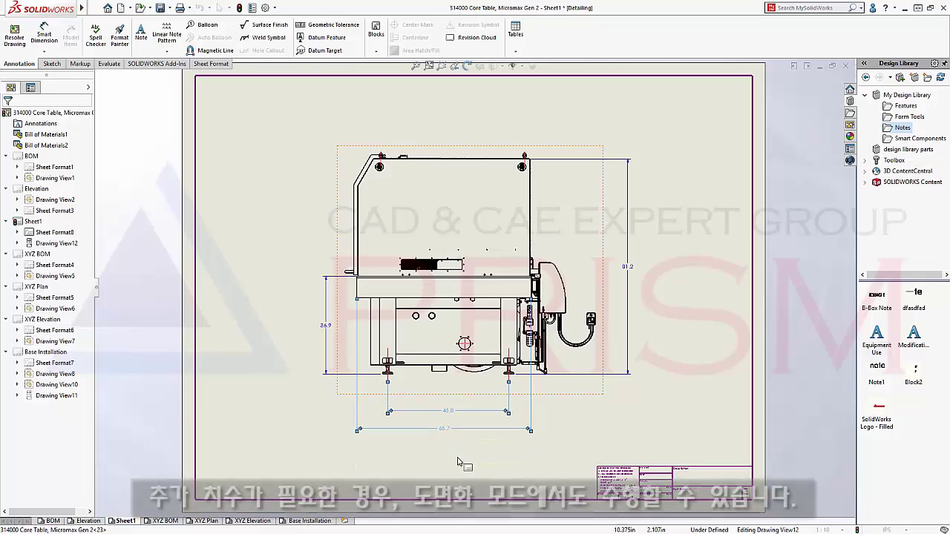
click(459, 465)
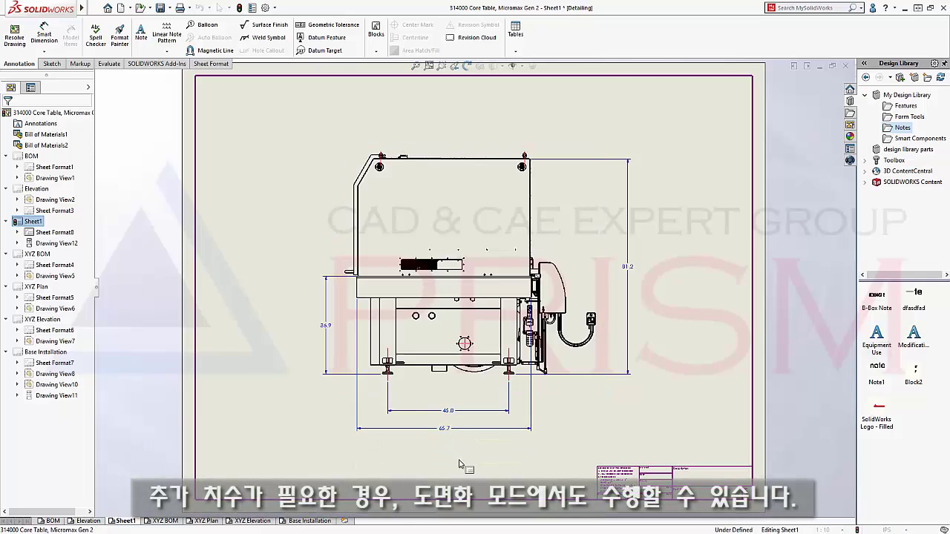
On XYZ BOM, add balloon 21 to the lower balloon row of the assembly view.
click(164, 521)
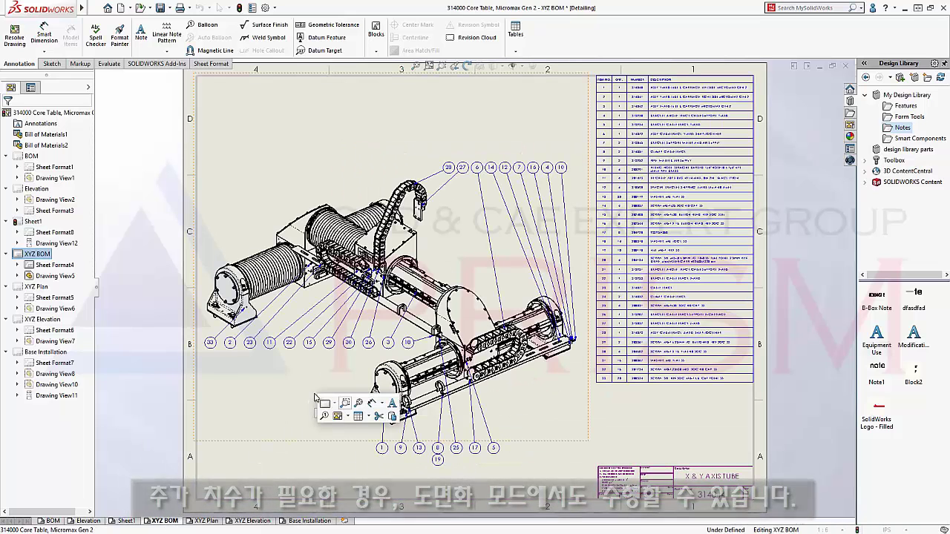
right_drag(324, 420, 352, 395)
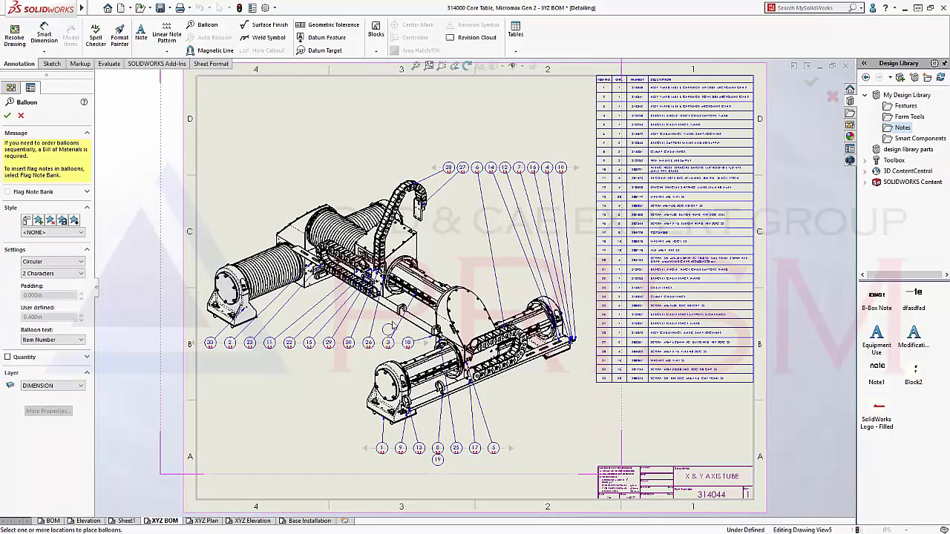
click(386, 342)
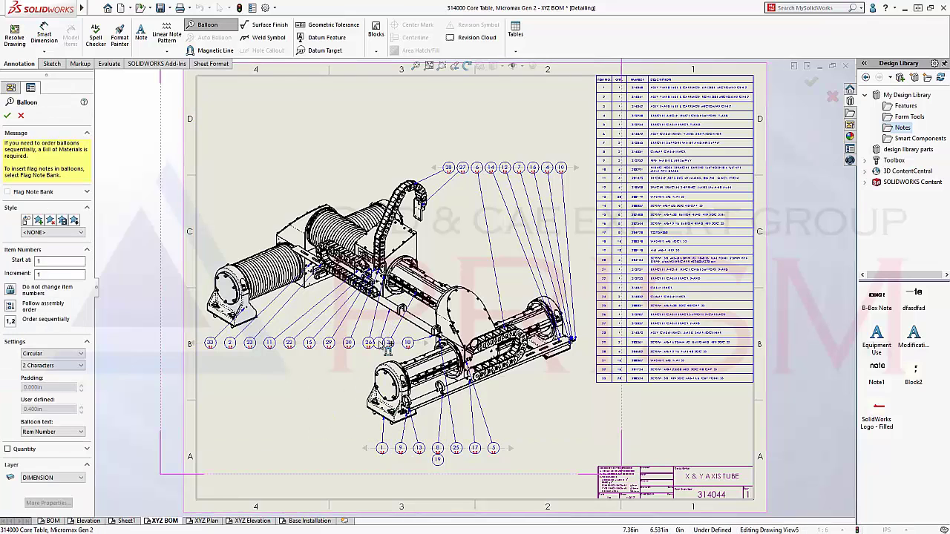
key(Escape)
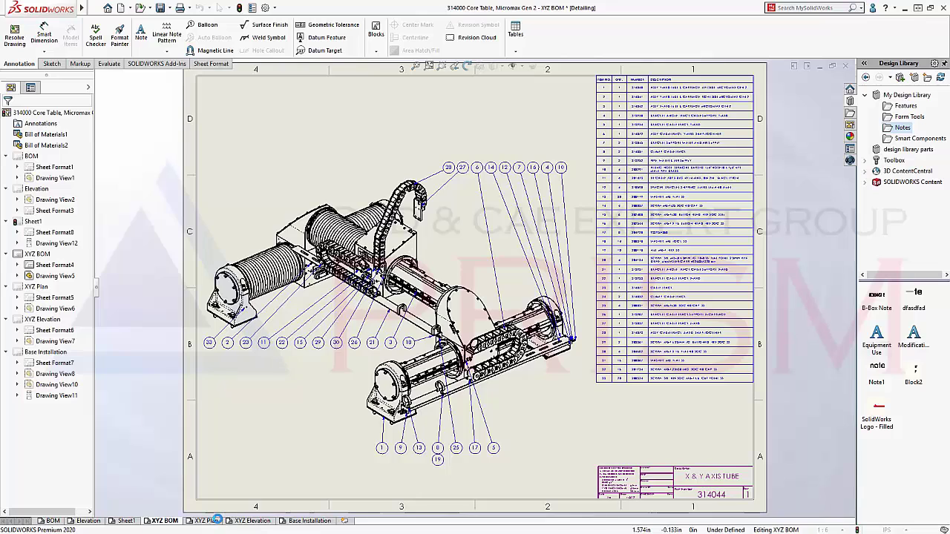
click(215, 520)
On Base Installation, add the 3.3, 3.0 and 55.7 hole-position dimensions to the base frame.
click(248, 521)
click(301, 521)
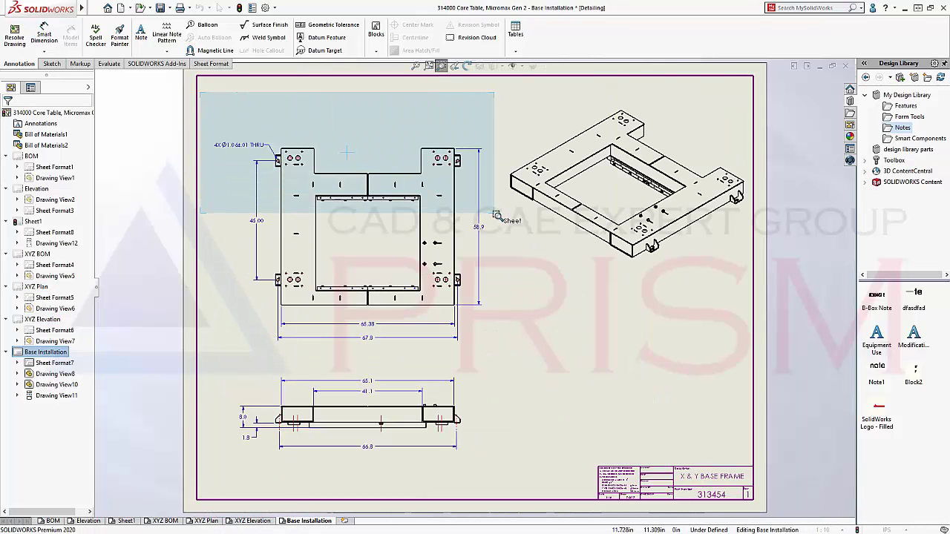
drag(199, 92, 533, 230)
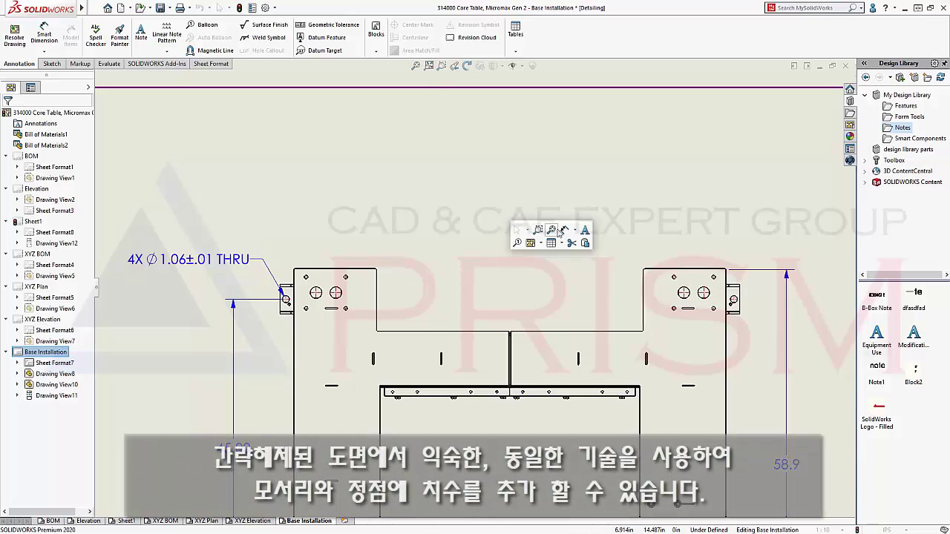
click(564, 230)
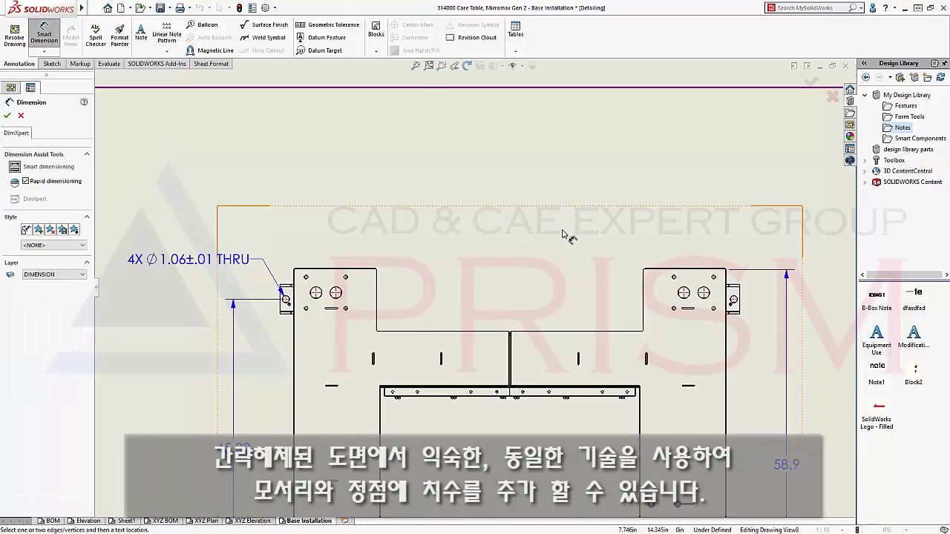
click(294, 282)
click(312, 299)
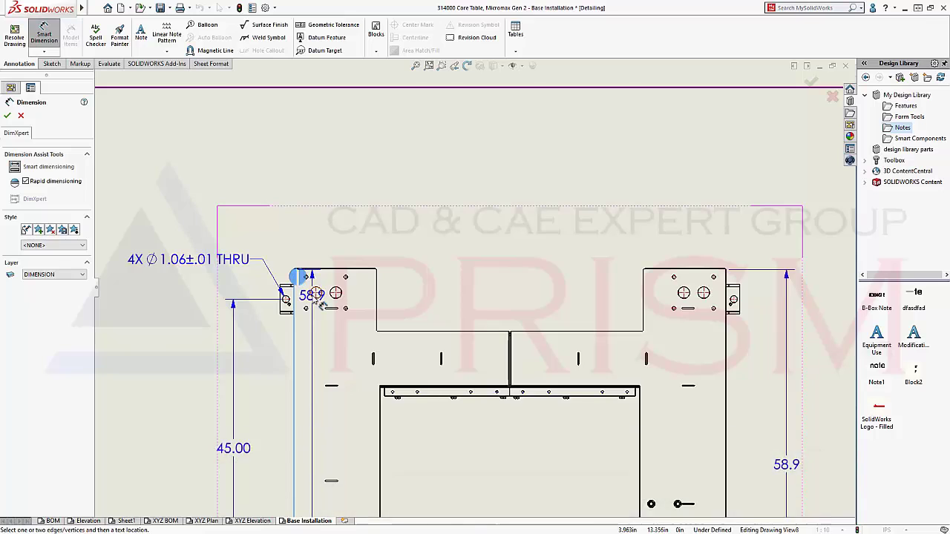
click(314, 299)
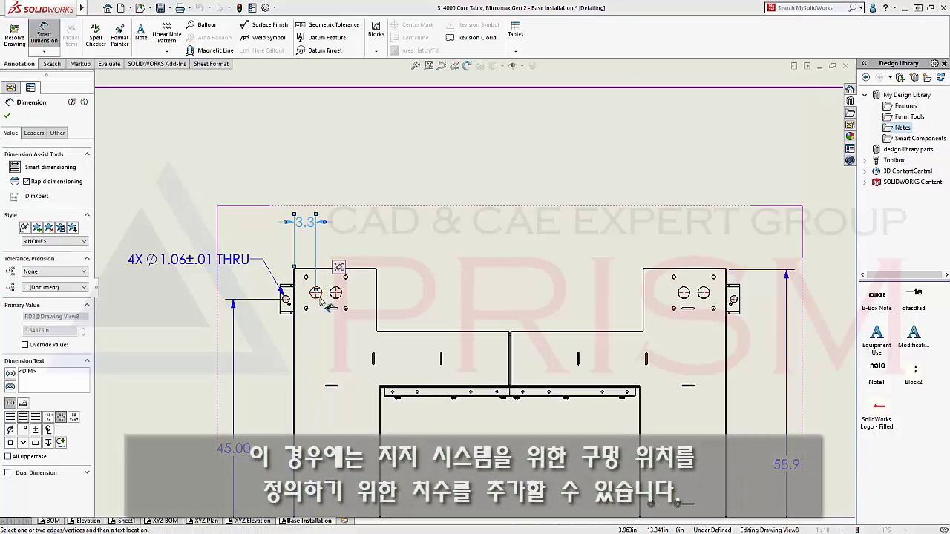
click(321, 299)
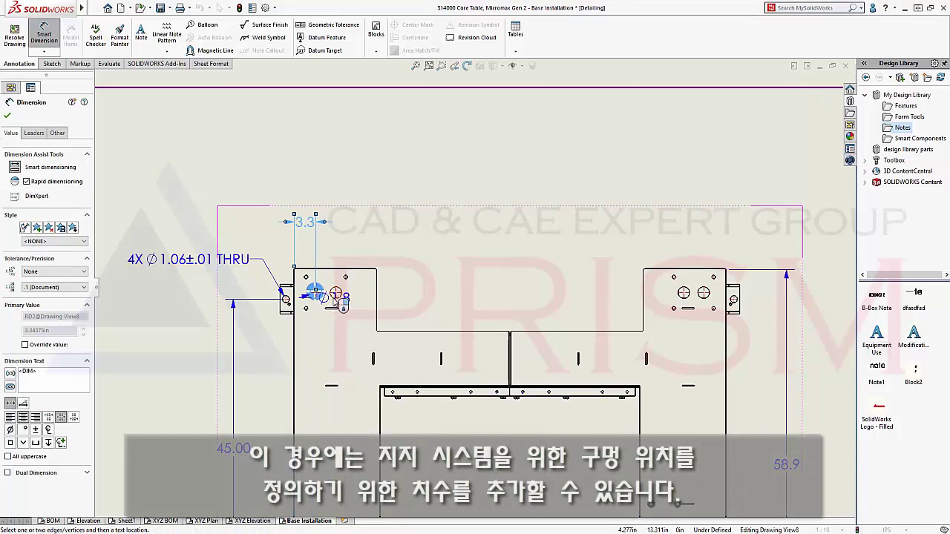
click(336, 297)
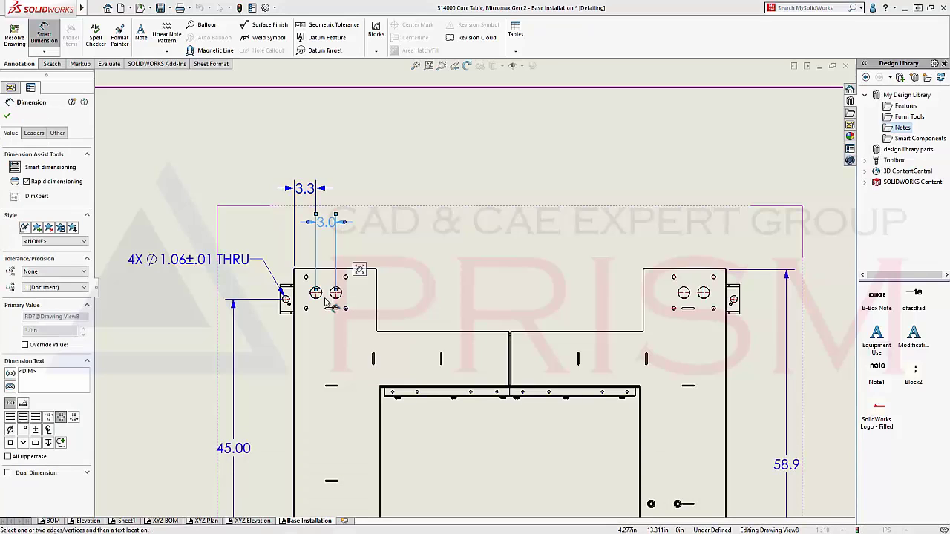
click(682, 298)
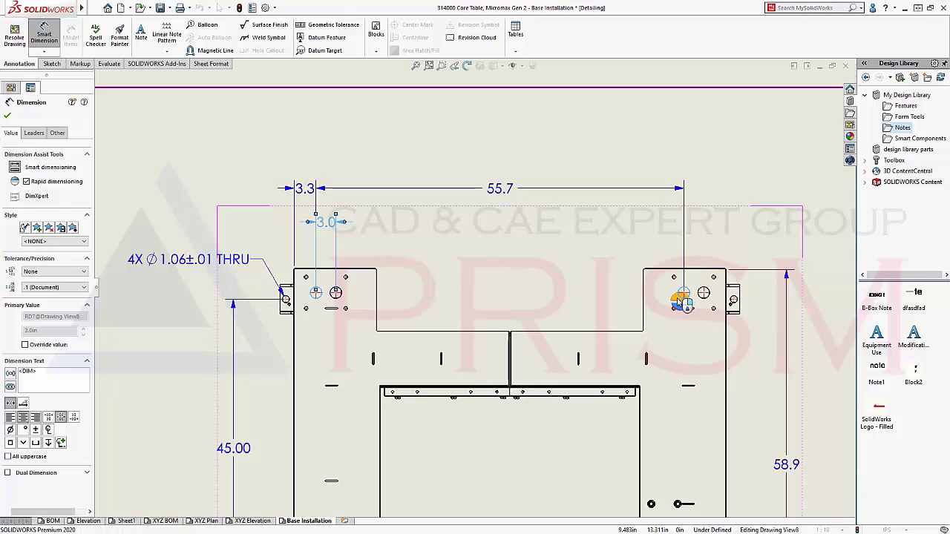
click(678, 300)
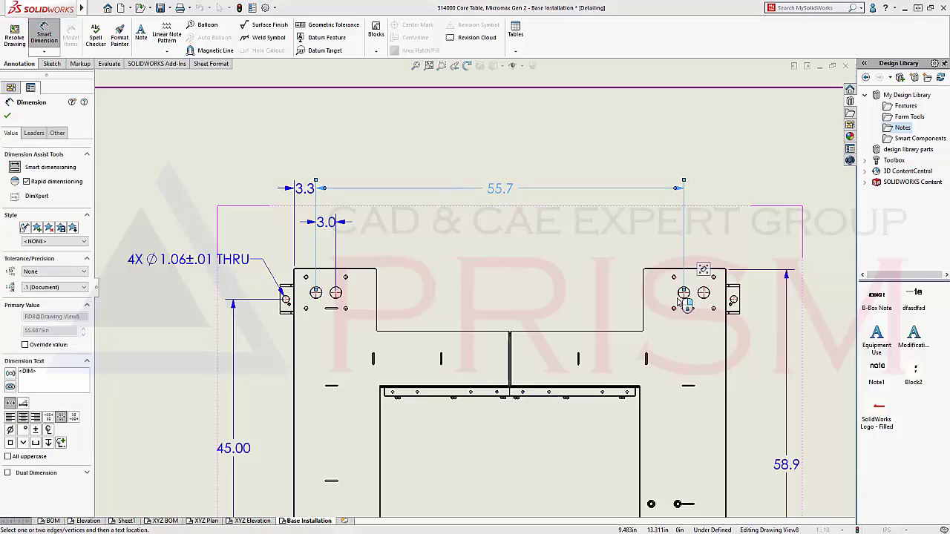
Add the Ø1.8 hole diameter dimension and prefix it with 4X as a four-hole callout.
click(342, 292)
click(340, 292)
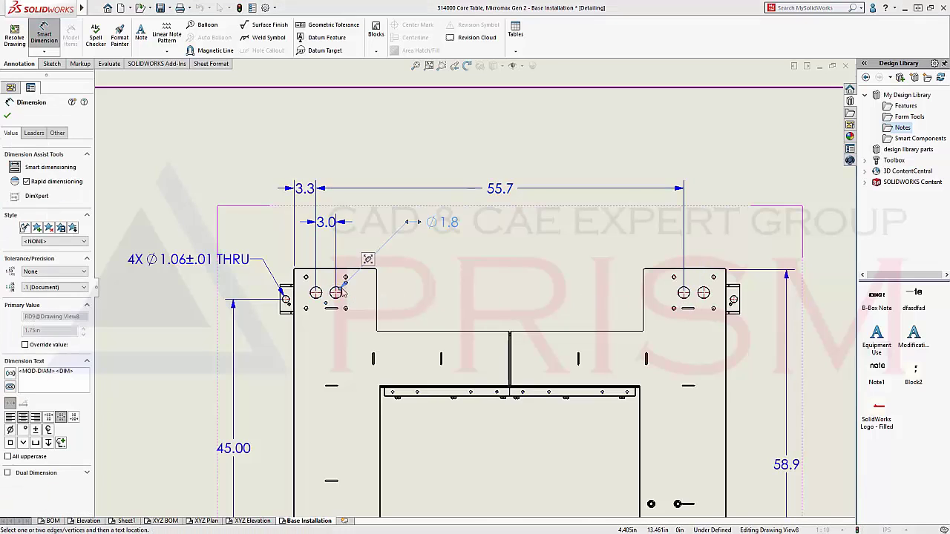
click(383, 232)
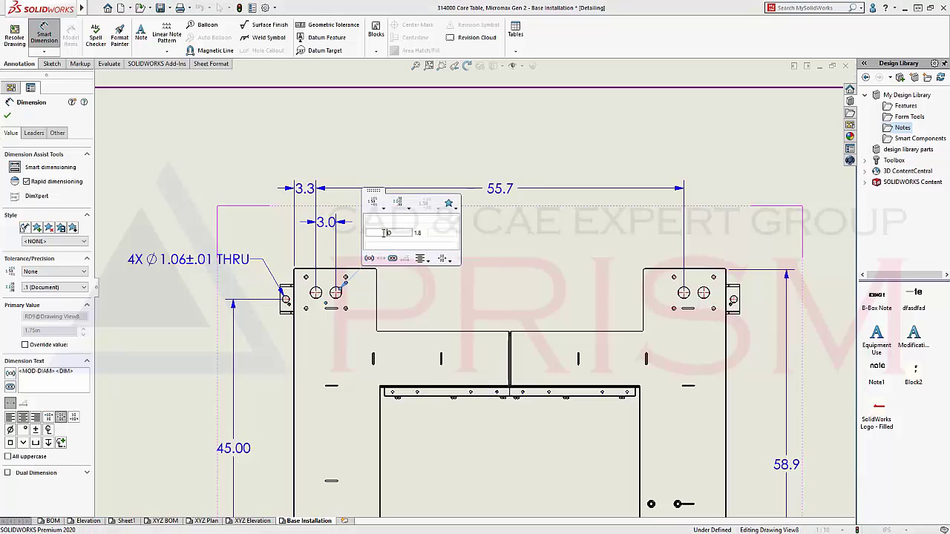
text(4x)
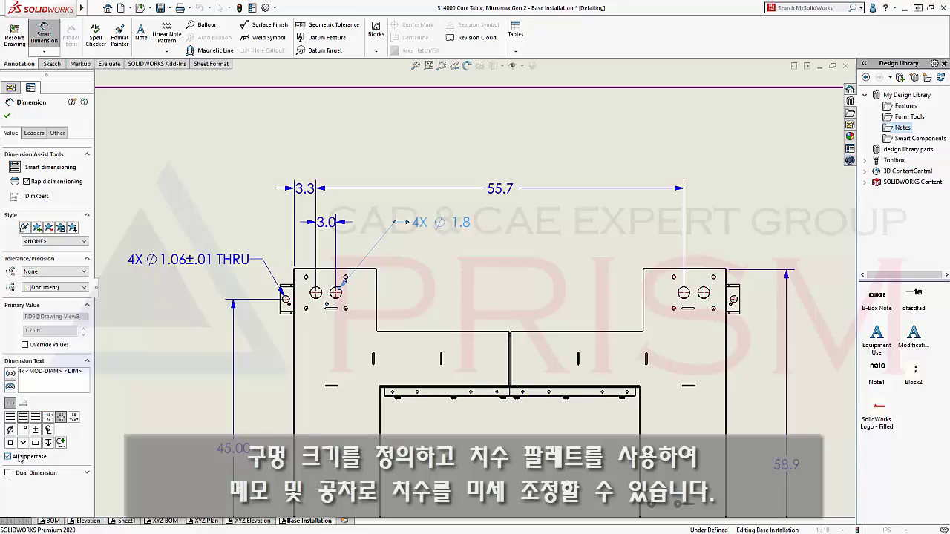
key(Escape)
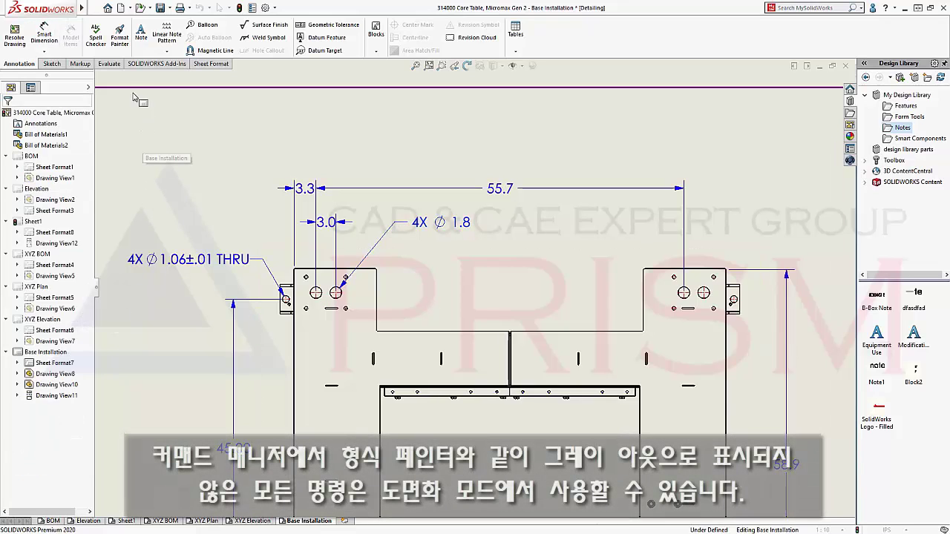
Copy the hole note's ±.01 tolerance format onto the 3.0, 4X Ø 1.8 and 55.7 dimensions.
click(121, 43)
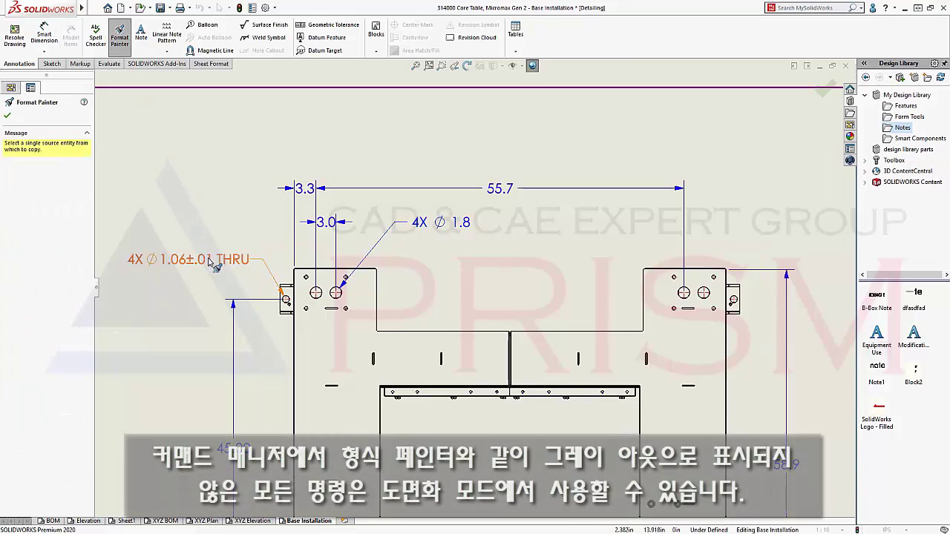
click(327, 222)
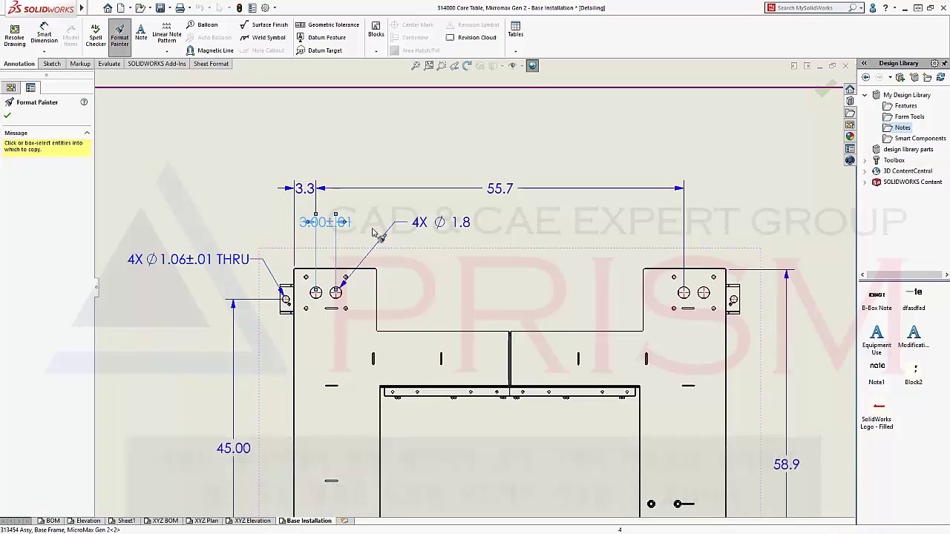
click(430, 223)
click(500, 193)
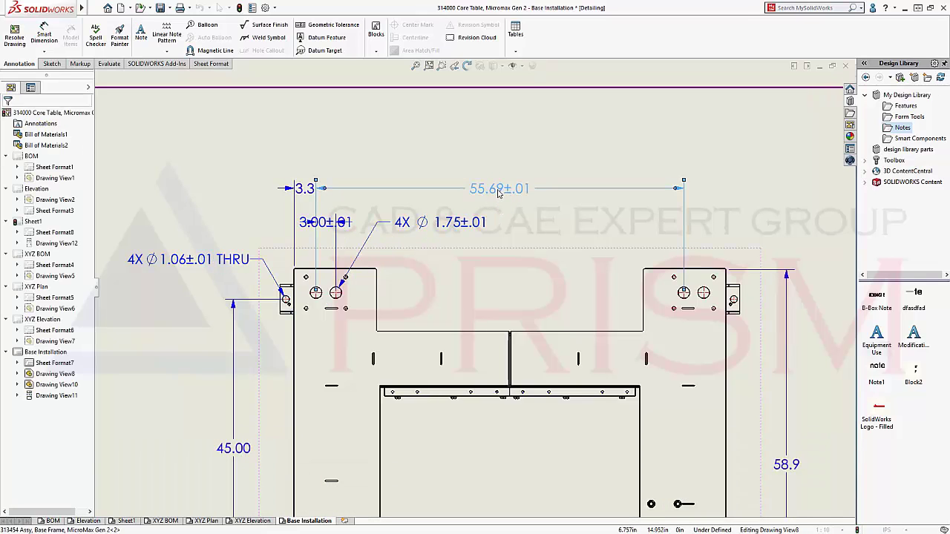
Move 55.69±.01 higher above the part and place 3.00±.01 beside the 3.3 dimension.
drag(501, 191, 501, 160)
drag(341, 222, 359, 215)
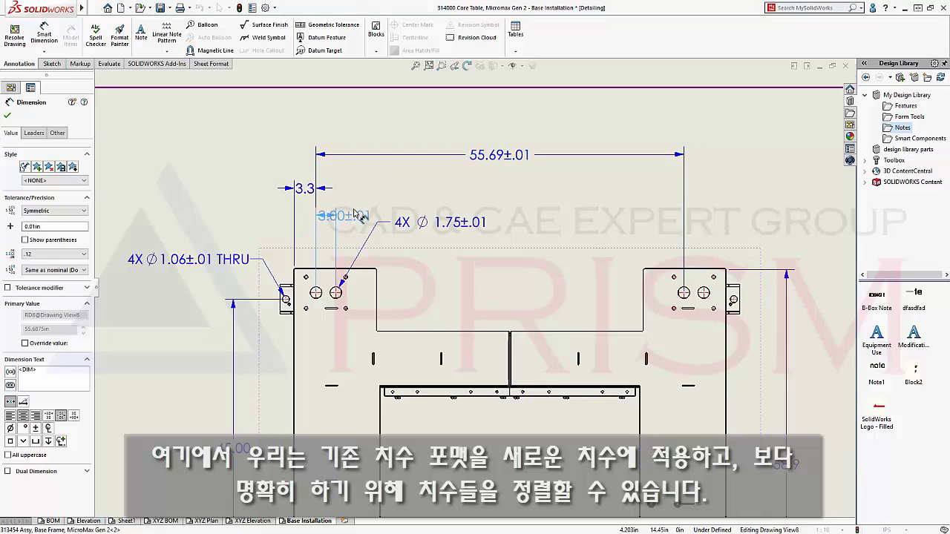
click(391, 193)
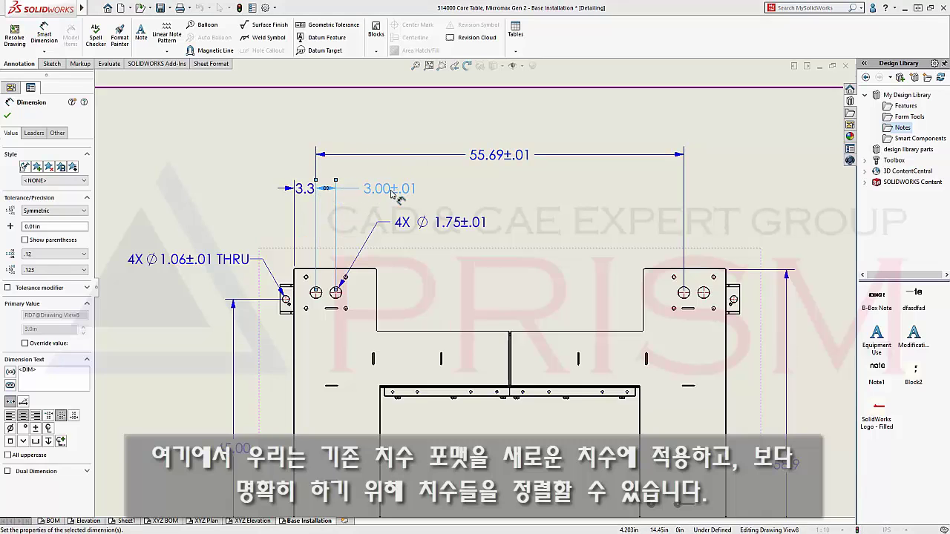
key(Escape)
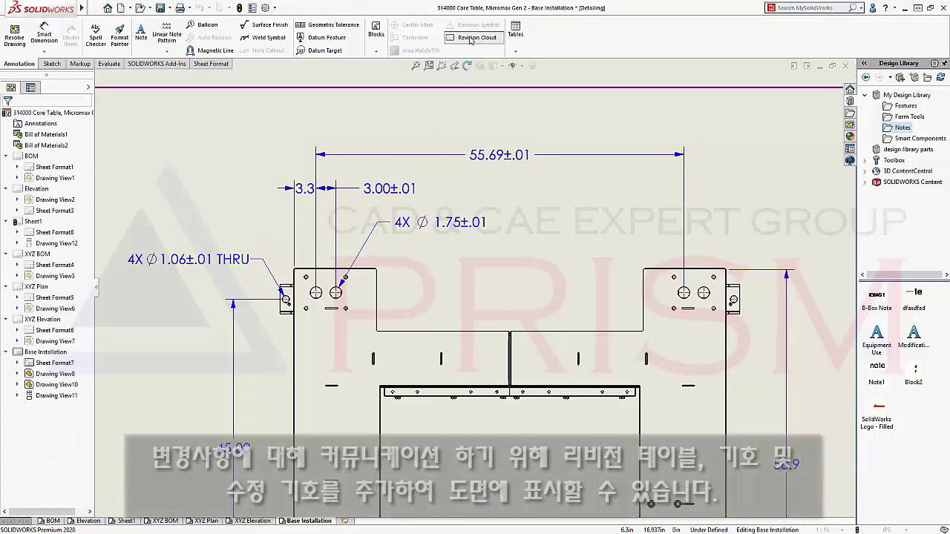
Draw a rectangular revision cloud around the 3.3, 3.00±.01, 4X Ø 1.75±.01 and 55.69±.01 dimensions.
click(470, 39)
click(267, 111)
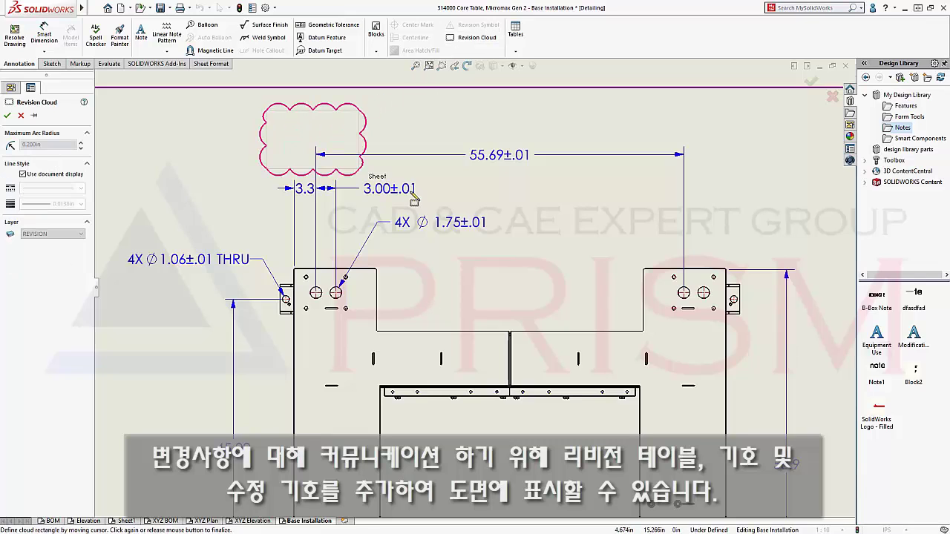
click(523, 235)
key(Escape)
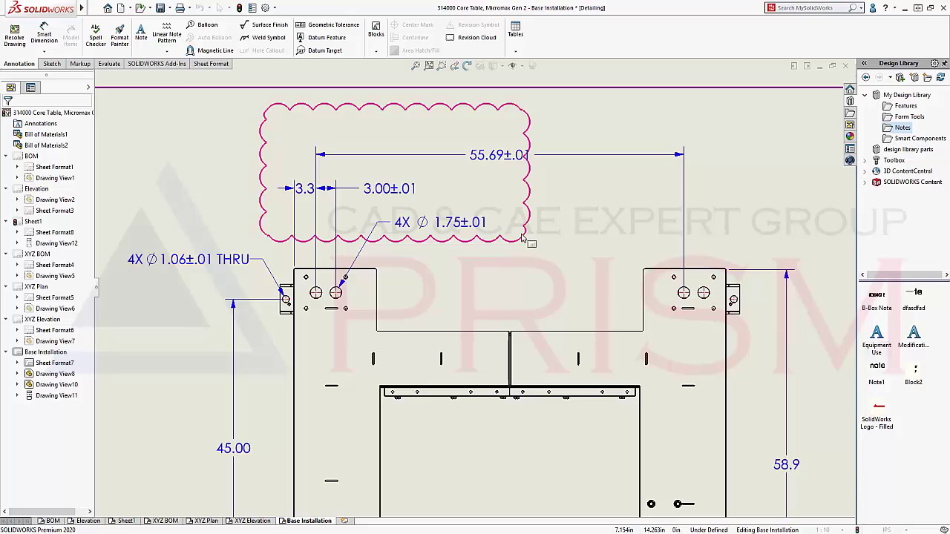
Fit the whole sheet in view and start saving the drawing, dismissing the save-method prompt.
click(454, 65)
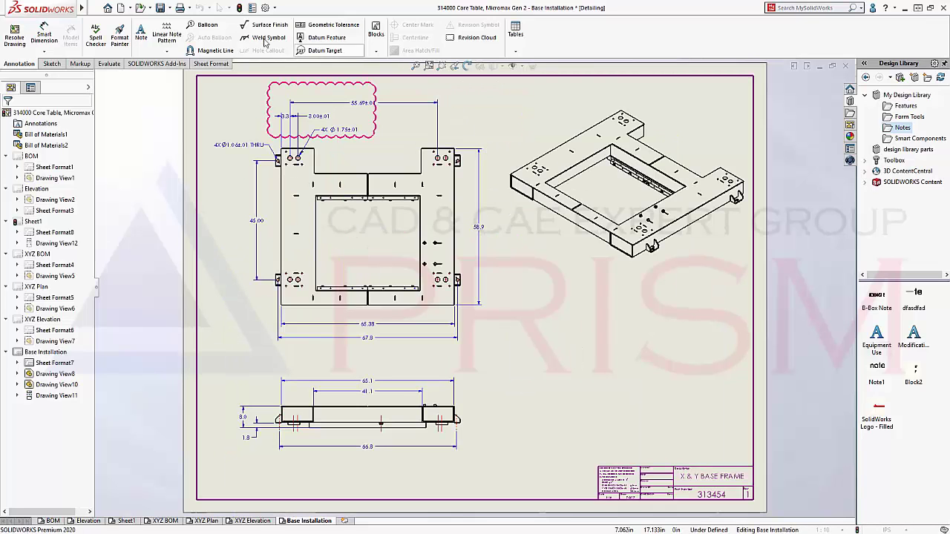
click(160, 9)
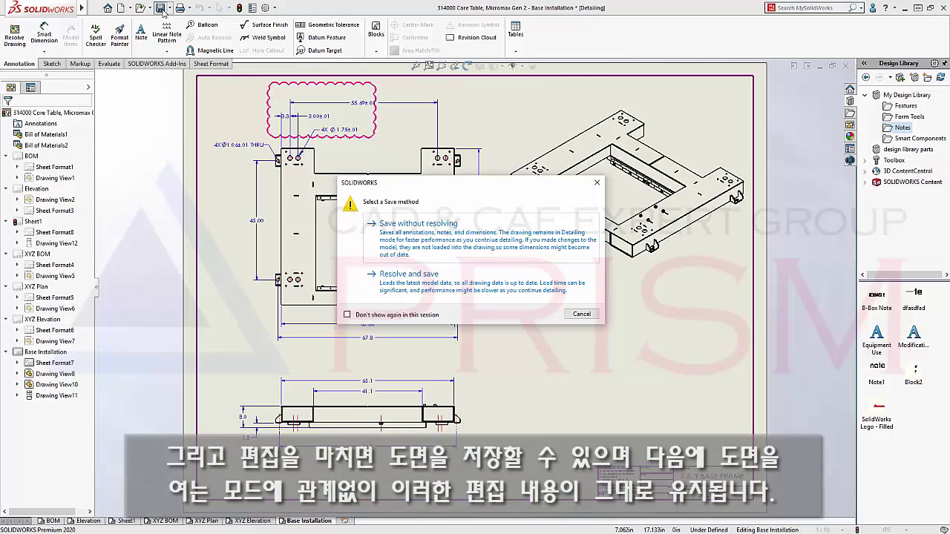
click(571, 314)
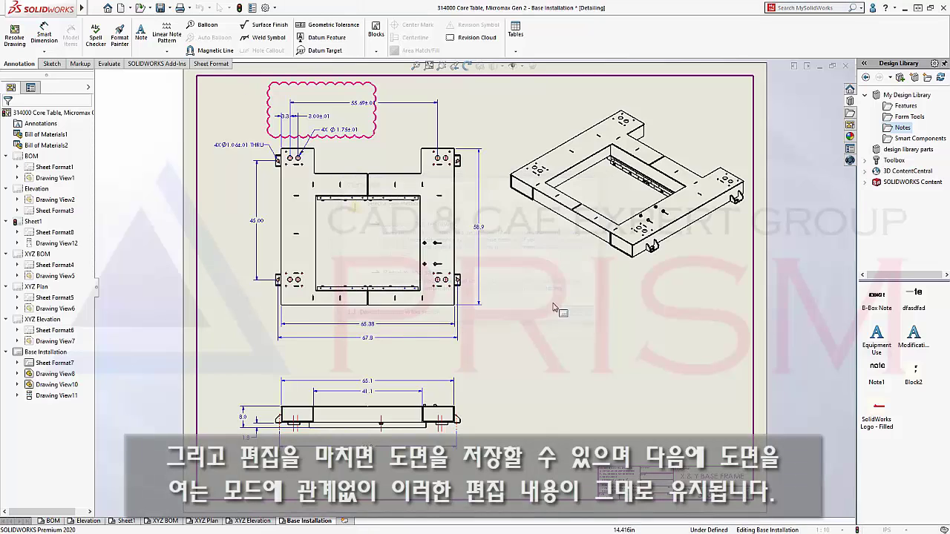
Save all sheets as the PDF 314000 Core Table, Micromax Gen 2.pdf and open it.
click(170, 8)
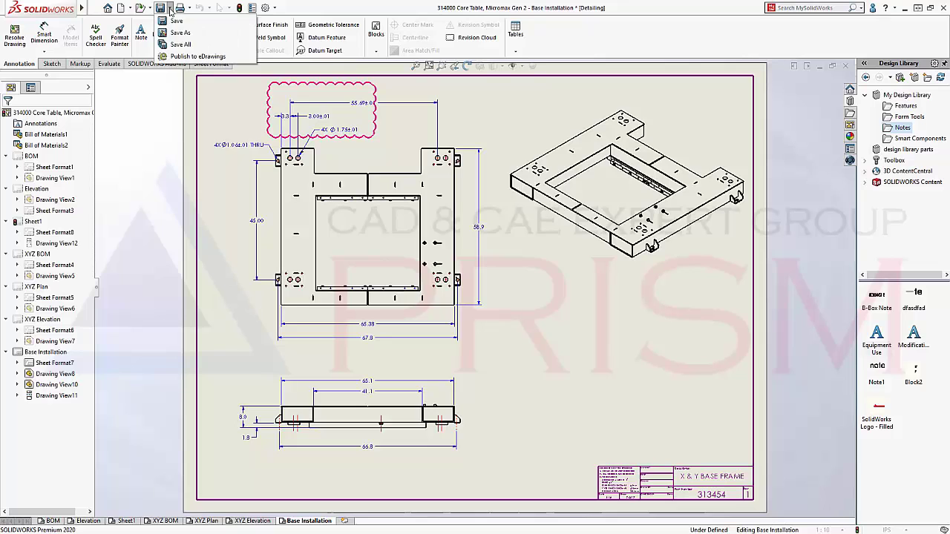
click(181, 34)
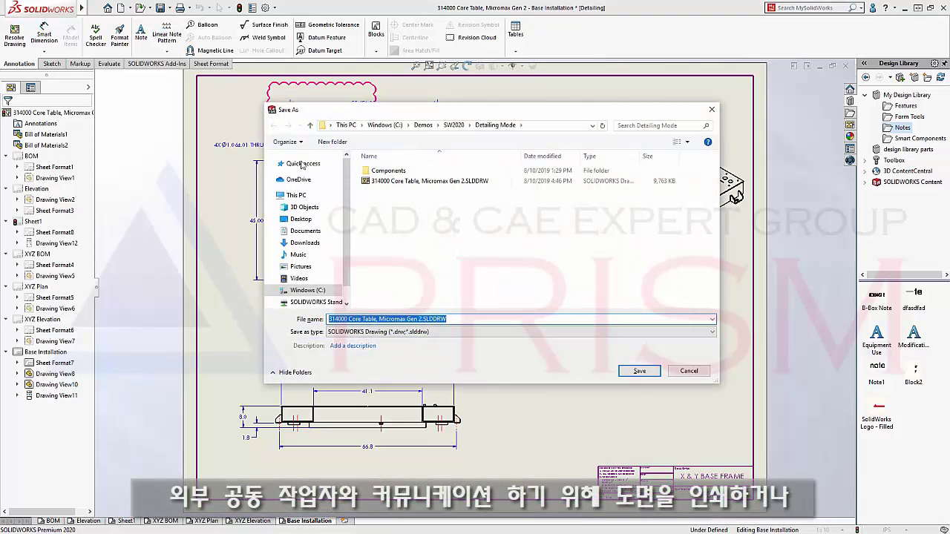
click(464, 332)
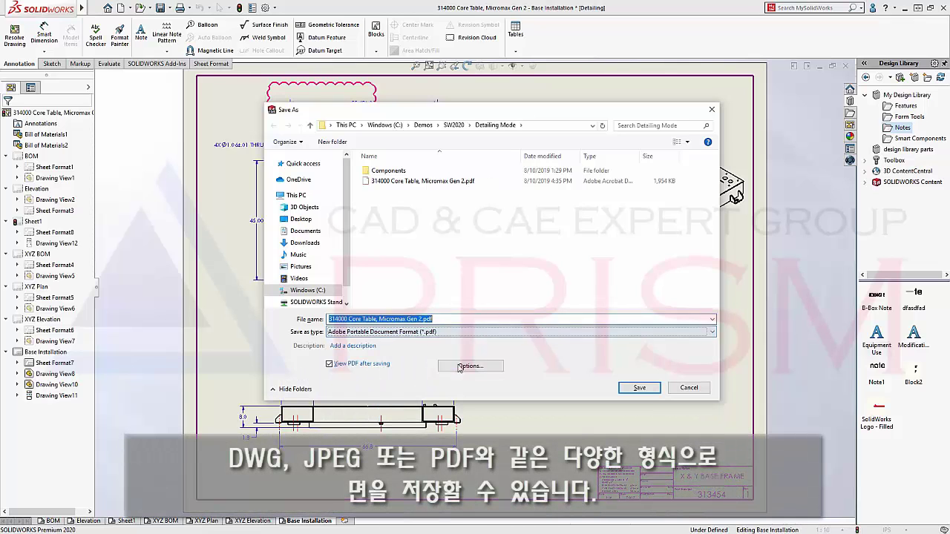
click(460, 365)
click(629, 390)
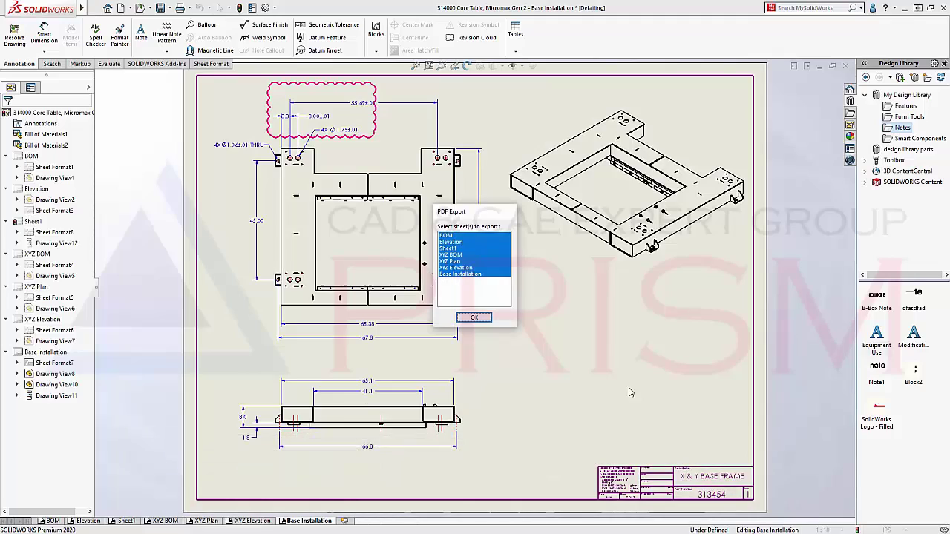
click(473, 319)
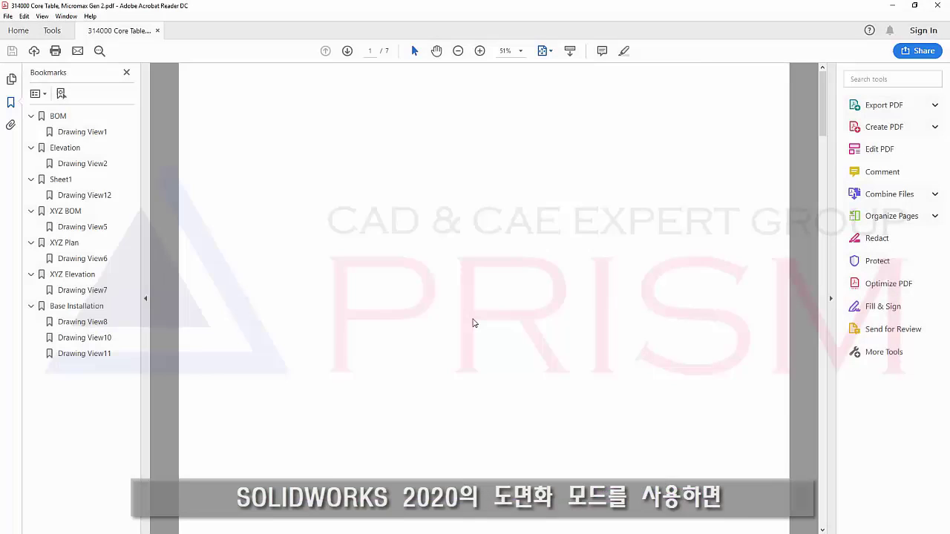
Jump through the Elevation, Sheet1, XYZ BOM, XYZ Elevation and Base Installation bookmarks.
click(79, 151)
click(64, 180)
click(71, 214)
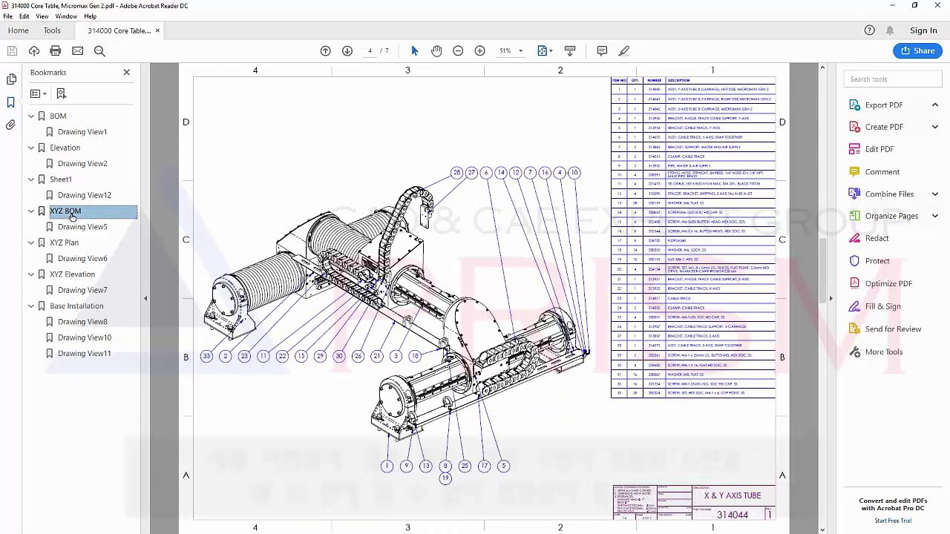
click(79, 276)
click(77, 306)
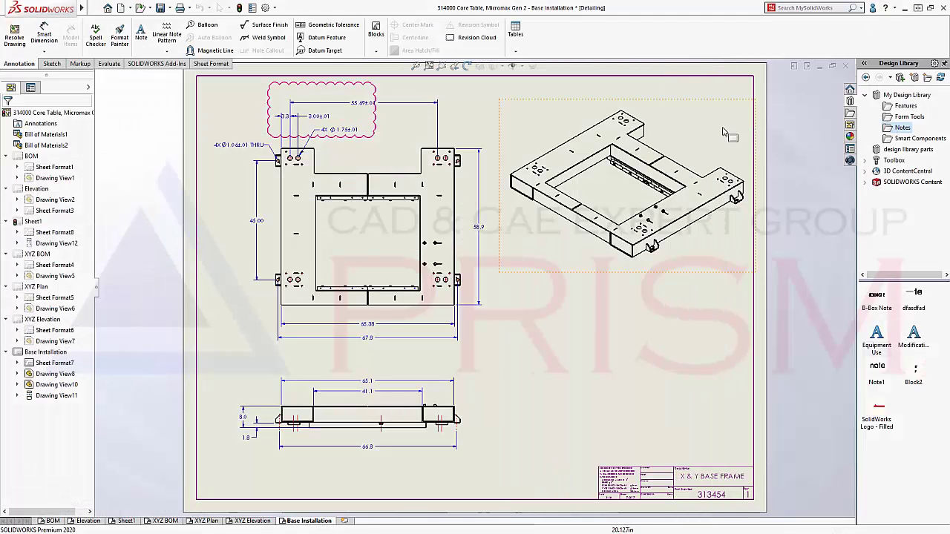
Switch to the BOM sheet showing the Micromax Gen2 core table assembly with its balloons and parts table.
click(52, 521)
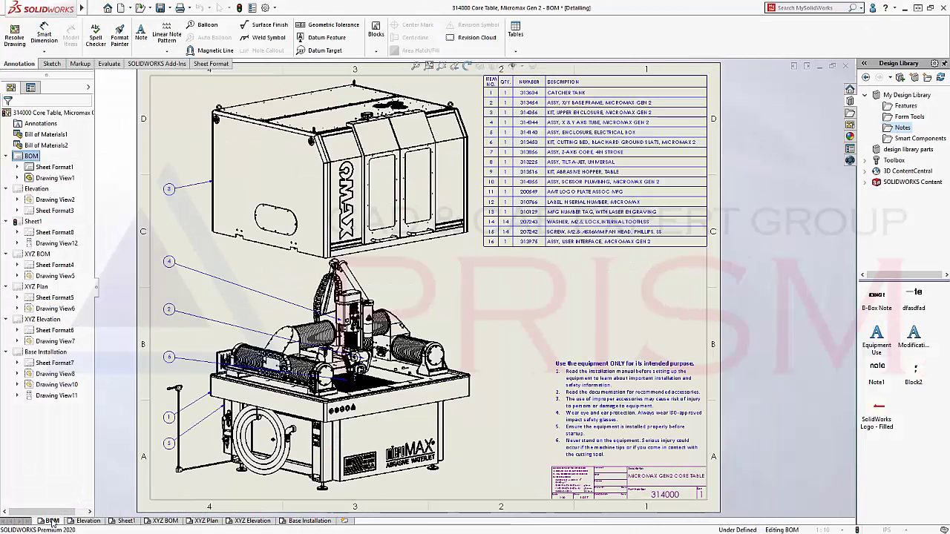